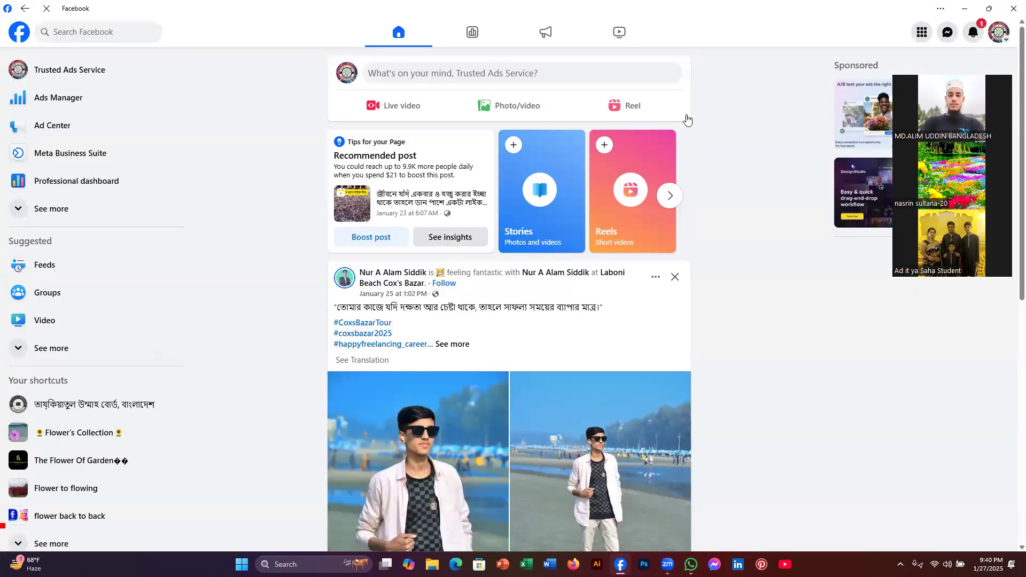
Step: Open the Trusted Ads Service page and go to its January 25 post with the boost option
click(86, 63)
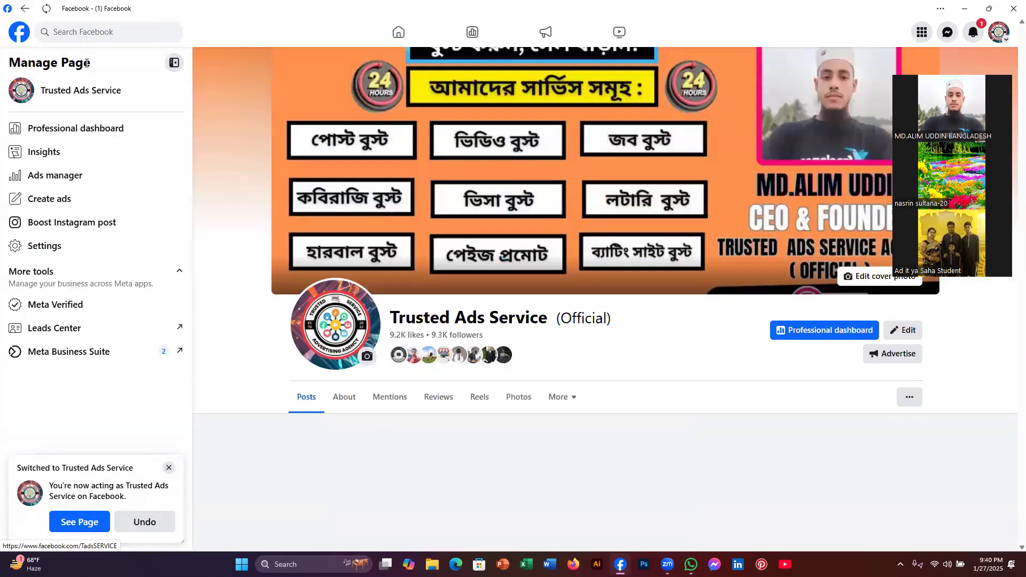
scroll(520, 305, down, 10)
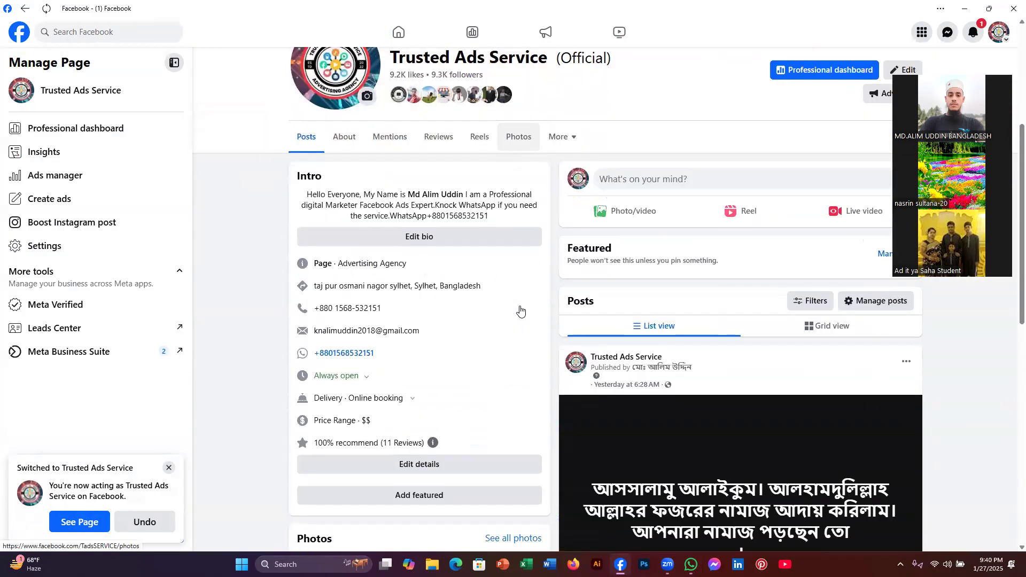
scroll(570, 337, up, 2)
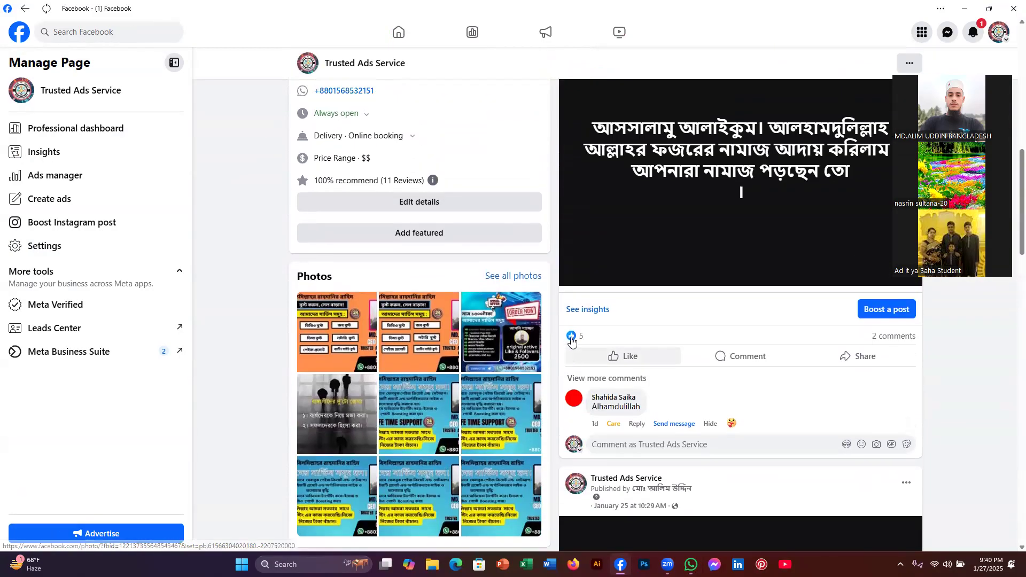
scroll(571, 337, down, 3)
scroll(707, 366, down, 5)
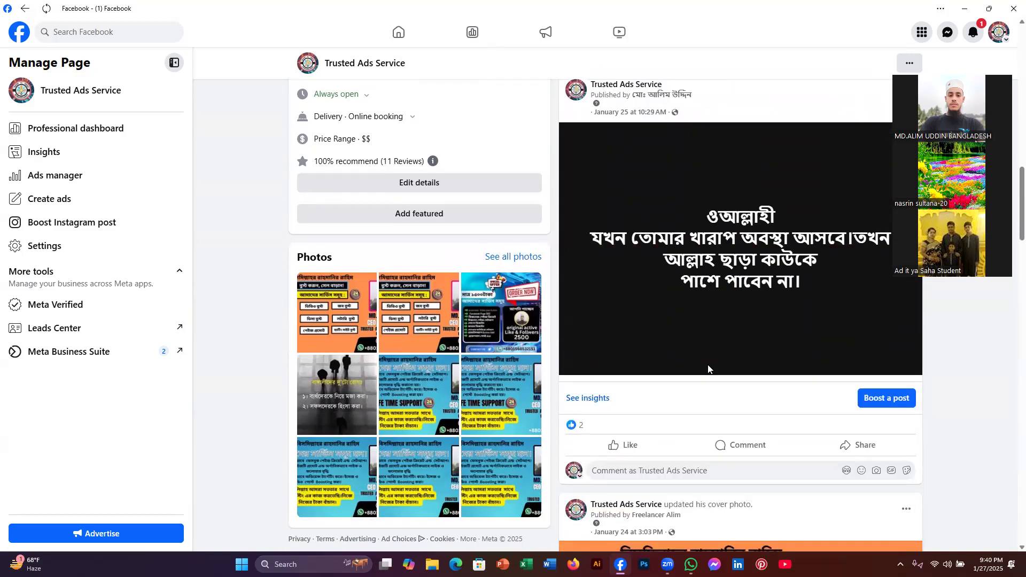
scroll(708, 369, up, 1)
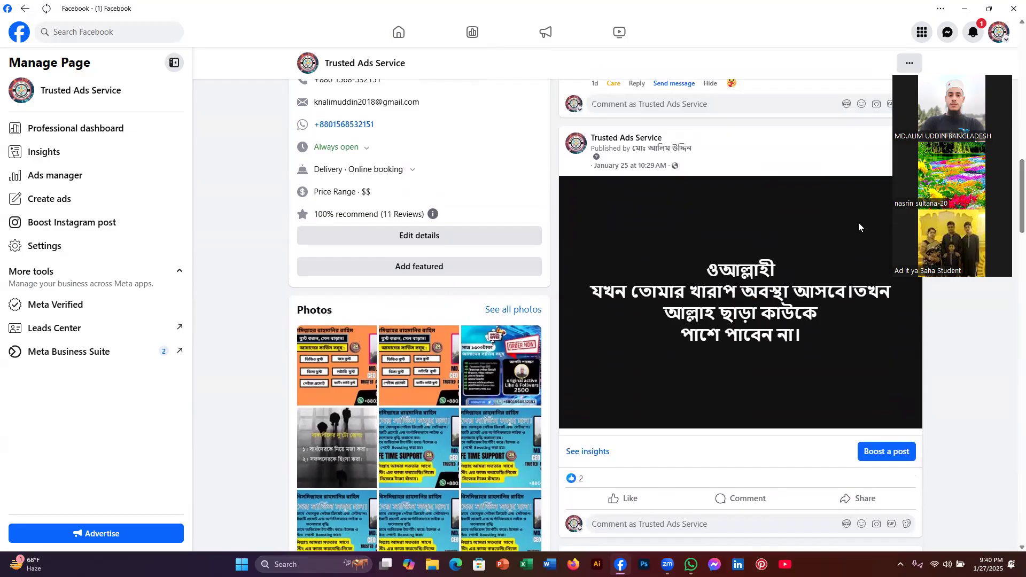
scroll(877, 479, down, 1)
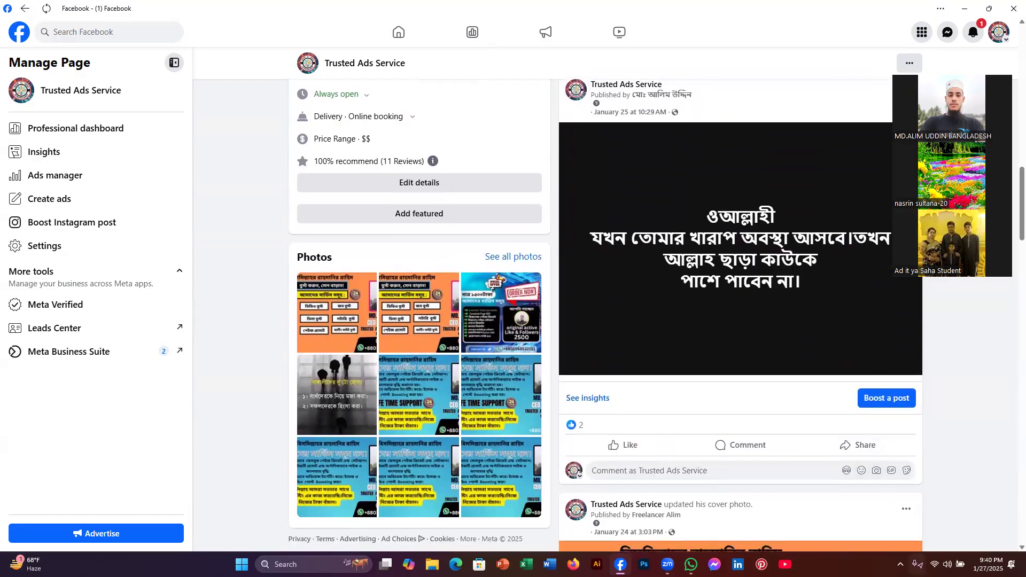
Step: Capture the post area with the screenshot tool, mark Boost a post with a red rectangle and arrows, and discard the capture
click(900, 564)
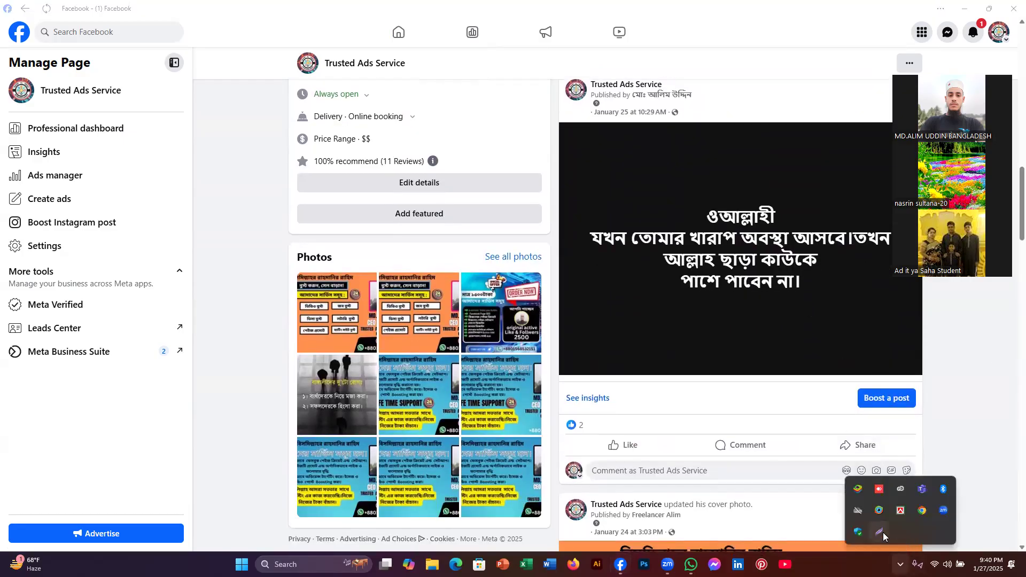
click(882, 535)
drag(467, 180, 1024, 504)
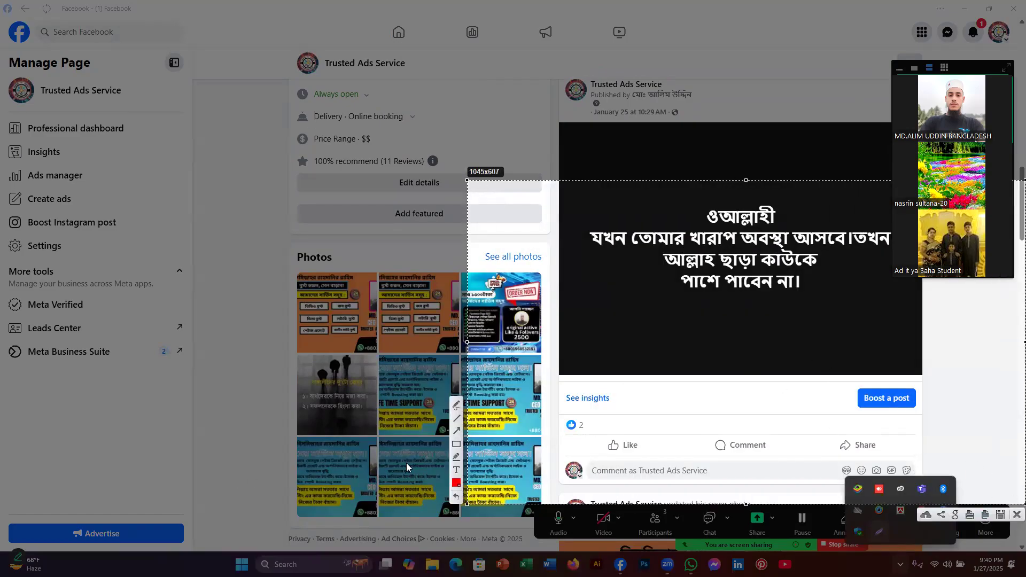
drag(827, 373, 964, 426)
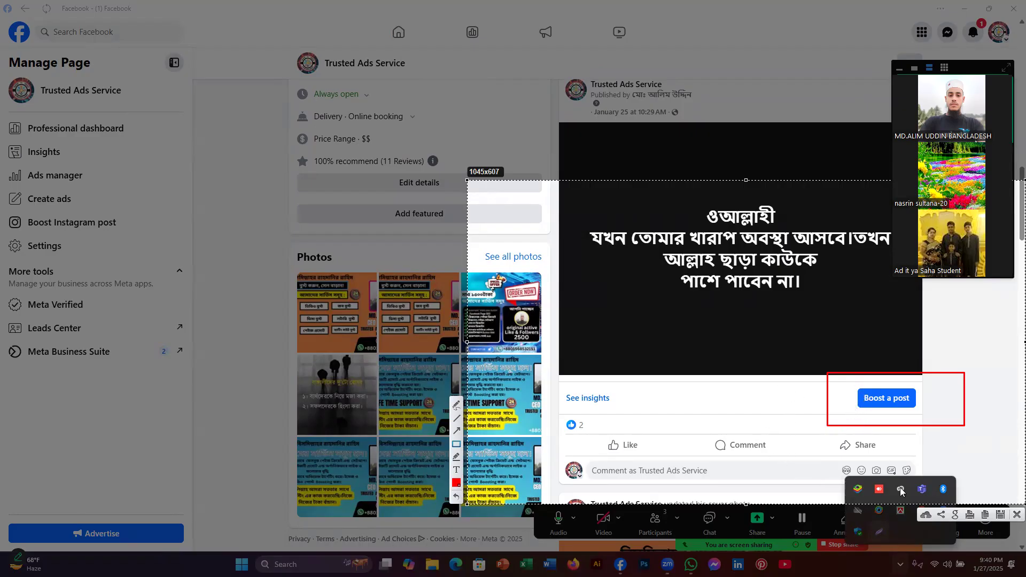
click(457, 431)
drag(838, 345, 874, 372)
mouse_move(816, 357)
mouse_down()
mouse_move(874, 398)
mouse_move(869, 382)
mouse_up()
click(1012, 515)
Step: Start boosting a post and choose the one published on January 16
click(895, 398)
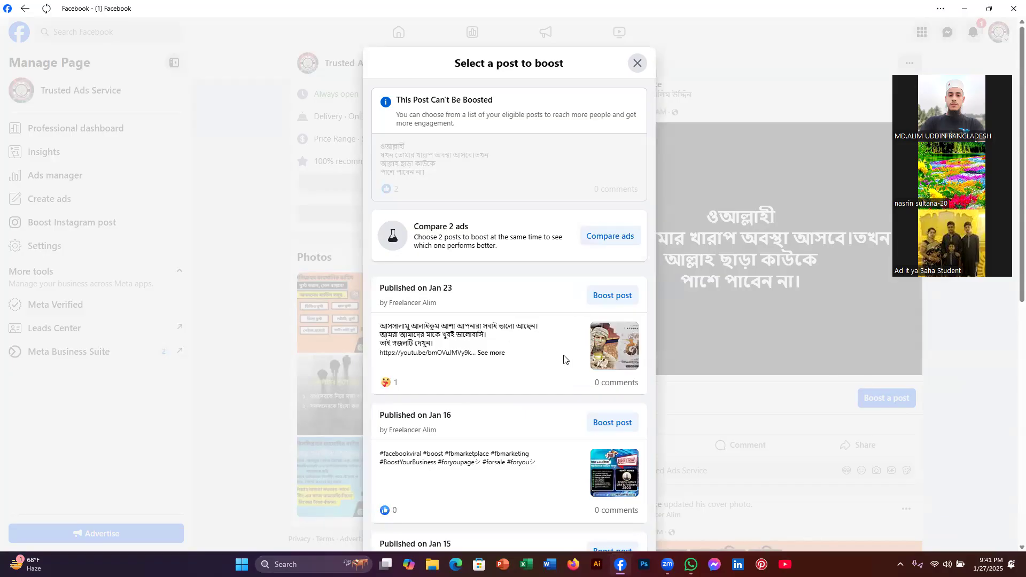
scroll(564, 359, down, 3)
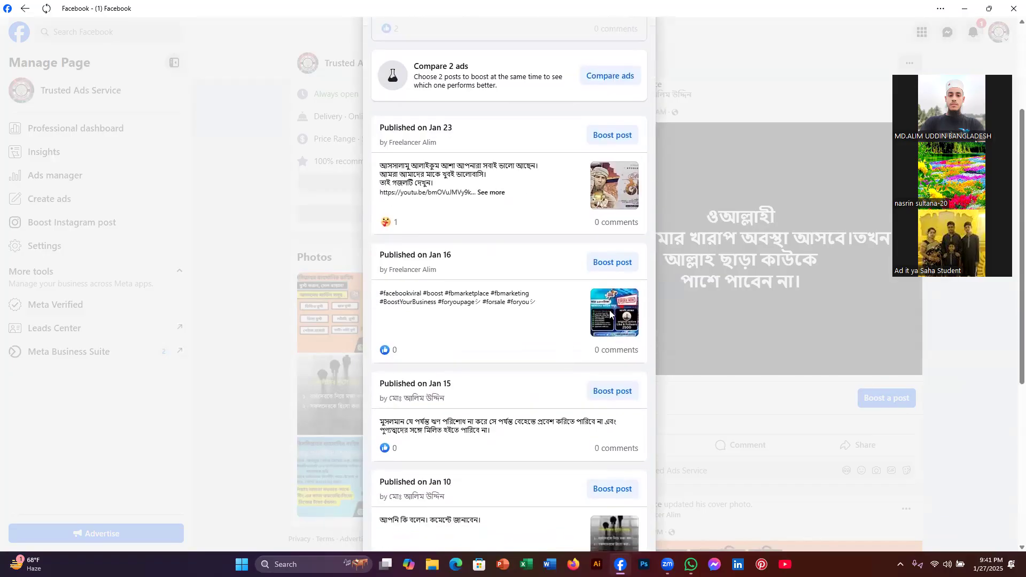
click(607, 266)
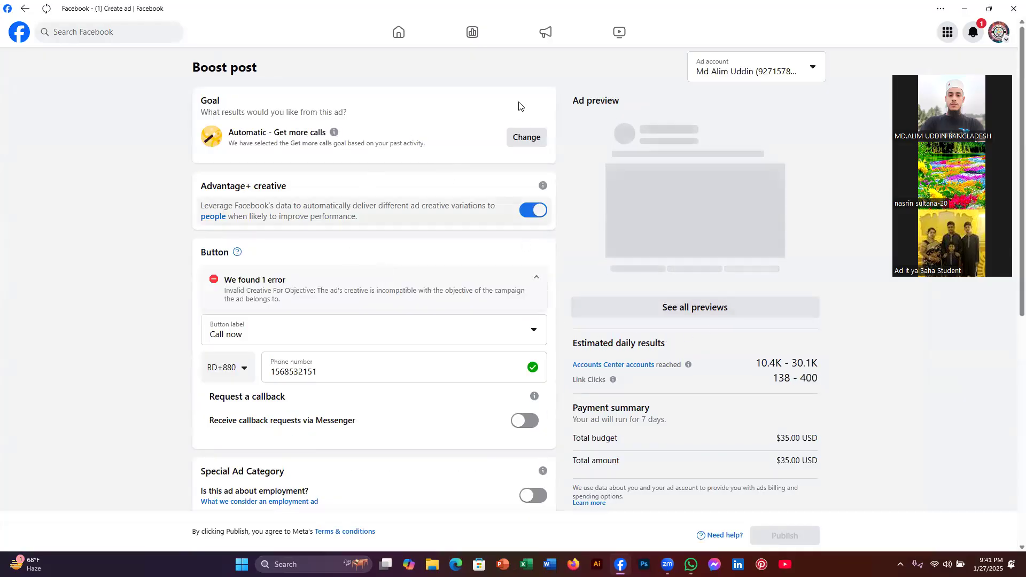
Step: Select Get more messages as the result wanted from the ad
click(531, 141)
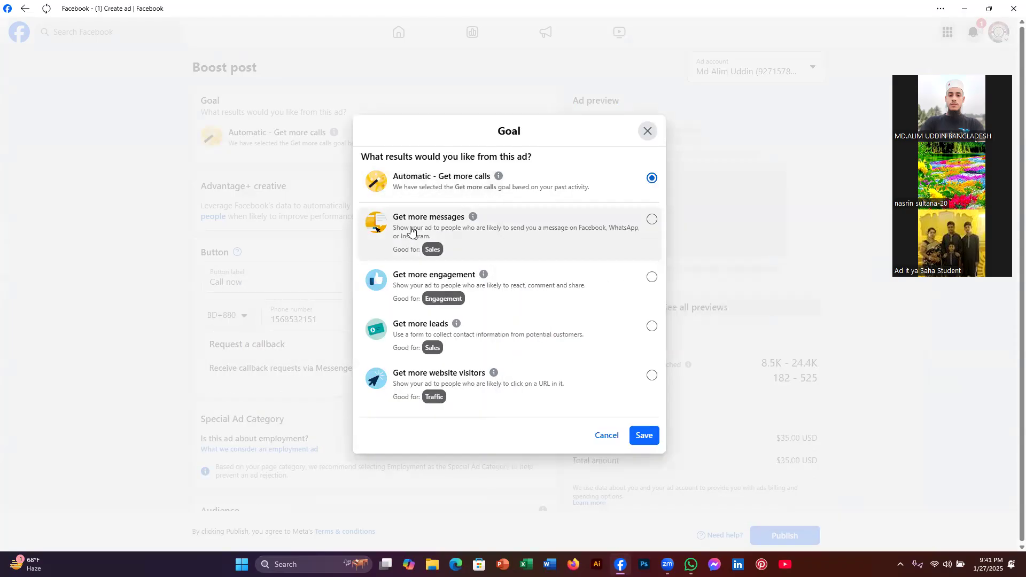
click(652, 220)
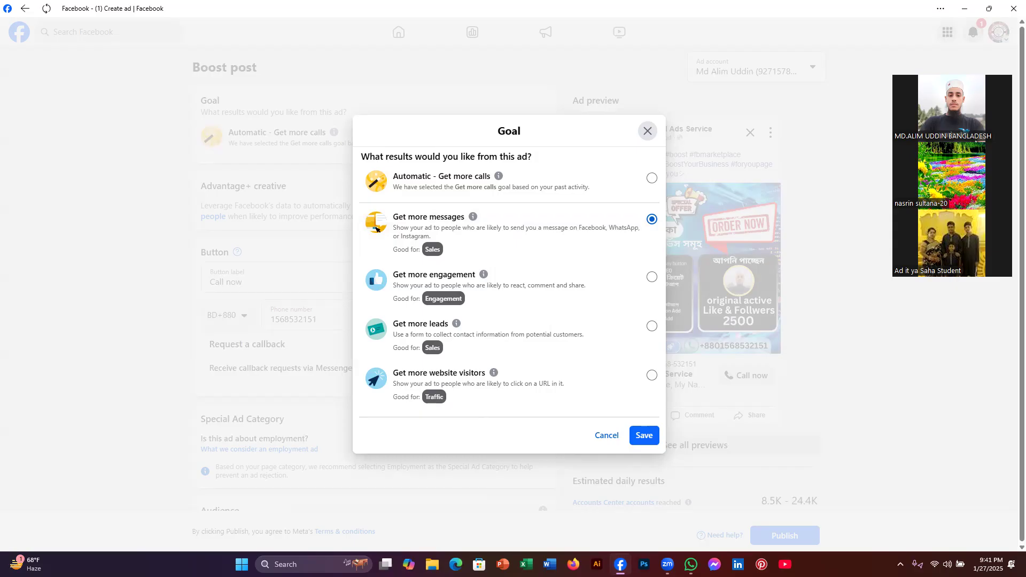
Step: Capture the Goal dialog, frame Facebook, WhatsApp and Instagram in the Get more messages description with red rectangles, and discard the capture
click(900, 565)
click(880, 533)
mouse_move(251, 68)
mouse_down()
mouse_move(397, 348)
mouse_move(848, 448)
mouse_up()
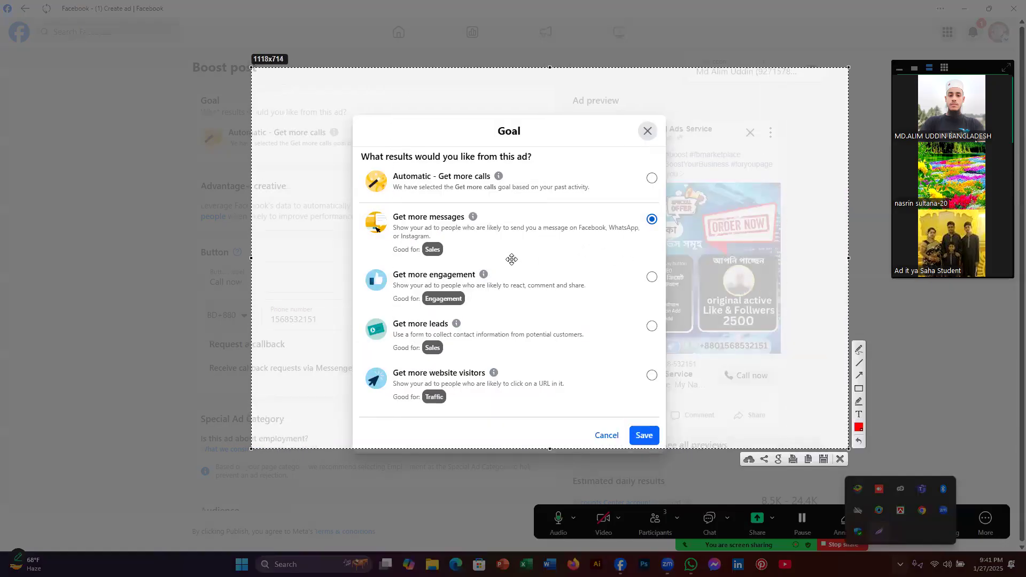
click(856, 390)
mouse_move(543, 225)
mouse_down()
mouse_move(551, 238)
mouse_move(597, 239)
mouse_move(607, 220)
mouse_move(652, 235)
mouse_up()
drag(386, 229, 448, 246)
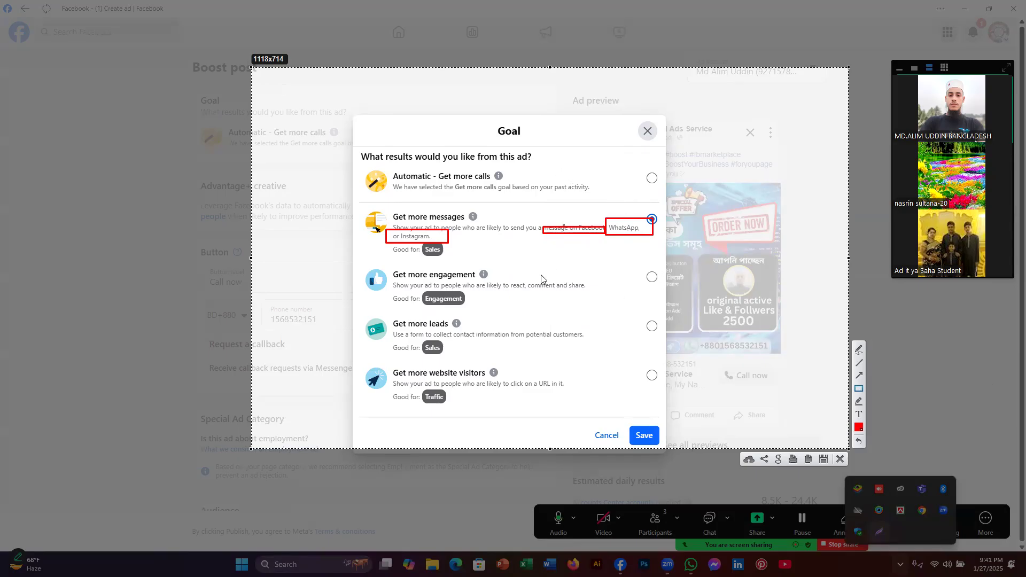
click(840, 458)
Step: Save the chosen ad goal
click(643, 435)
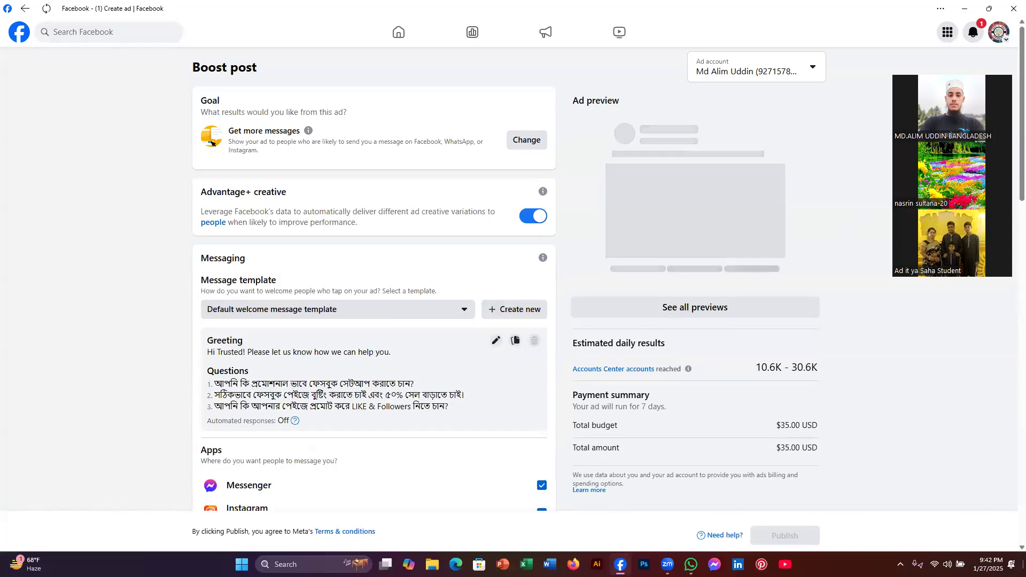
Step: Capture the Advantage+ creative section, frame it in red with arrows pointing at its toggle, and discard the capture
click(900, 564)
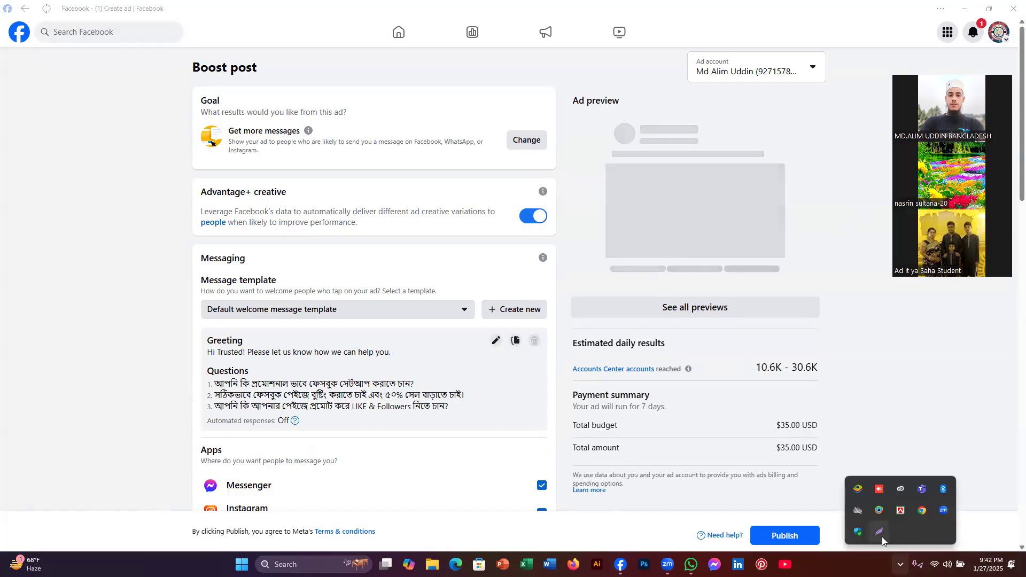
click(880, 534)
mouse_move(131, 116)
mouse_down()
mouse_move(545, 293)
mouse_move(602, 282)
mouse_up()
click(613, 223)
mouse_move(190, 183)
mouse_down()
mouse_move(242, 199)
mouse_move(316, 200)
mouse_move(328, 214)
mouse_move(578, 239)
mouse_up()
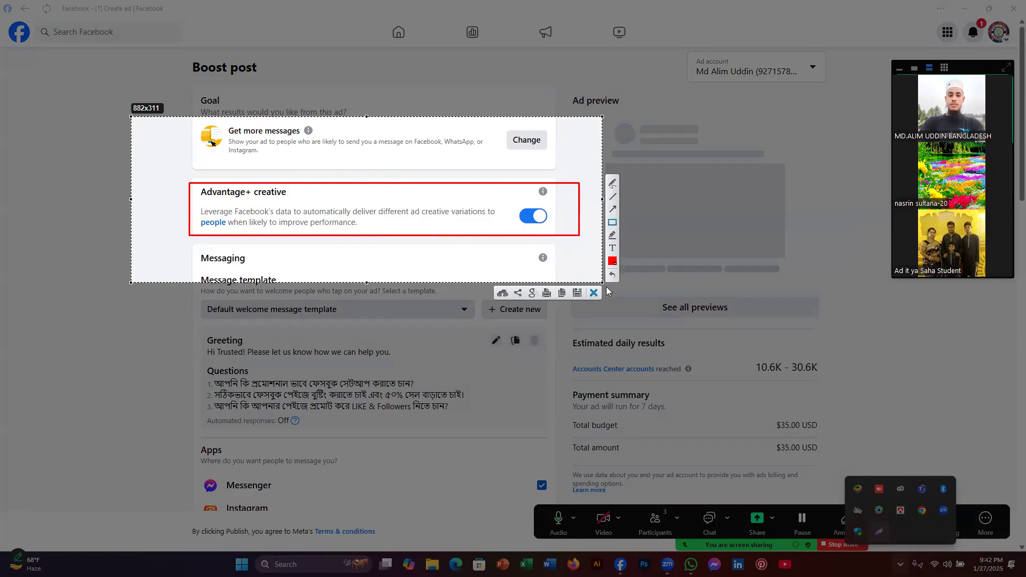
click(612, 209)
mouse_move(469, 194)
mouse_down()
mouse_move(509, 209)
mouse_move(513, 192)
mouse_move(521, 204)
mouse_up()
drag(480, 225, 514, 210)
drag(577, 188, 551, 214)
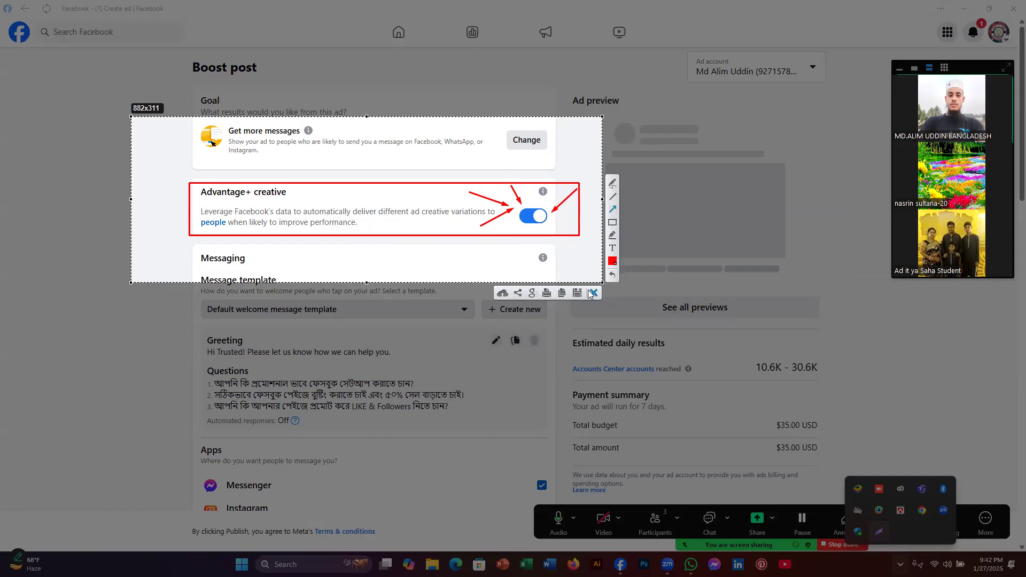
click(590, 293)
Step: Turn off Advantage+ creative for the ad
click(533, 217)
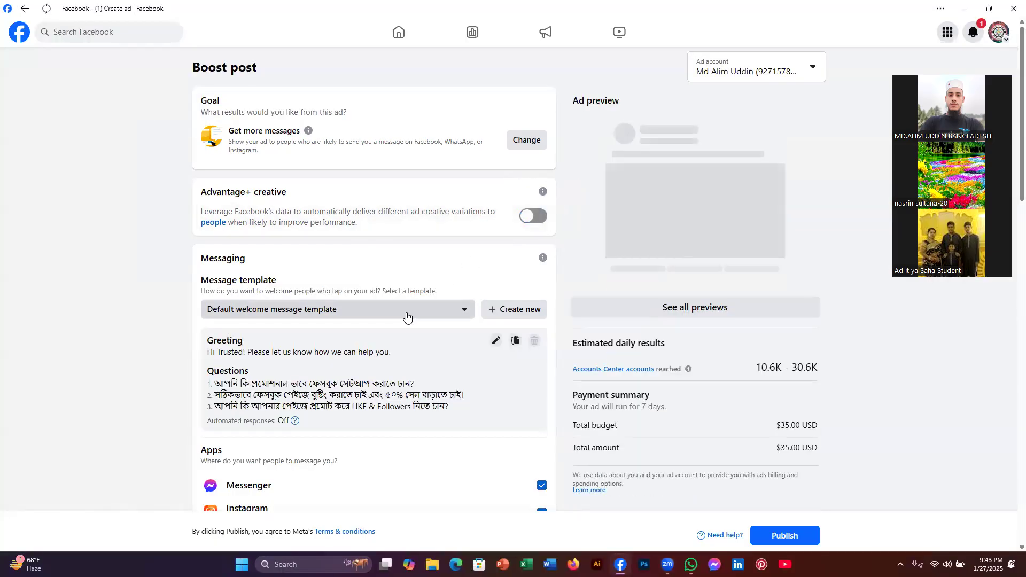
Step: Capture the Apps section and draw red arrows towards the Messenger, Instagram and WhatsApp checkboxes
scroll(406, 317, down, 3)
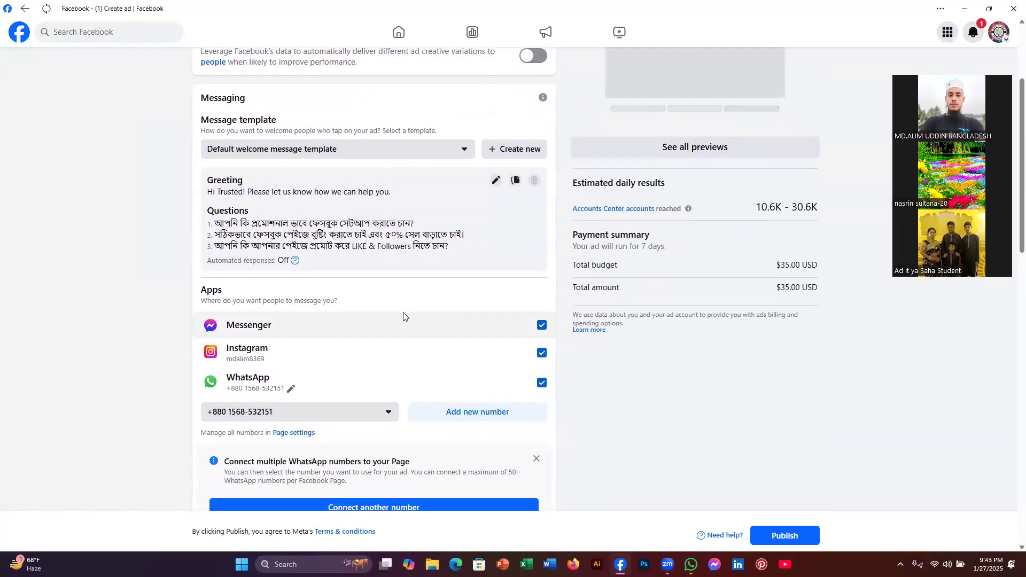
scroll(403, 317, down, 2)
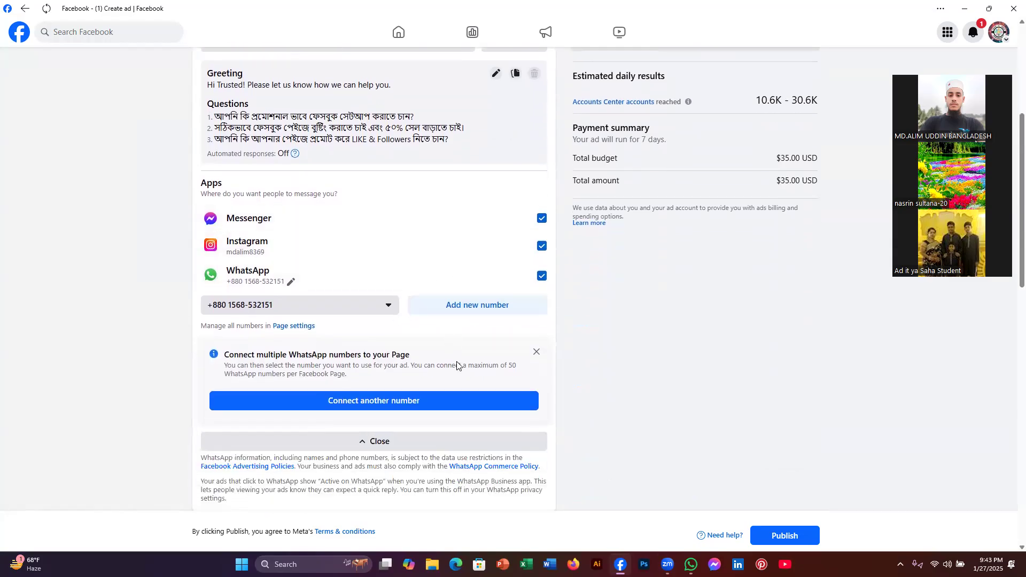
scroll(695, 160, up, 2)
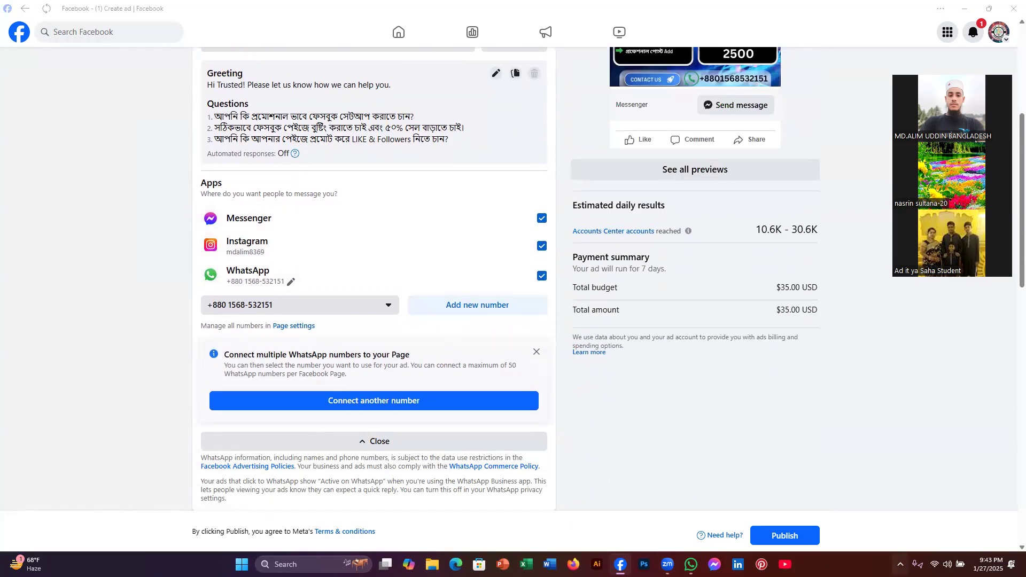
click(900, 564)
click(876, 533)
drag(119, 113, 642, 358)
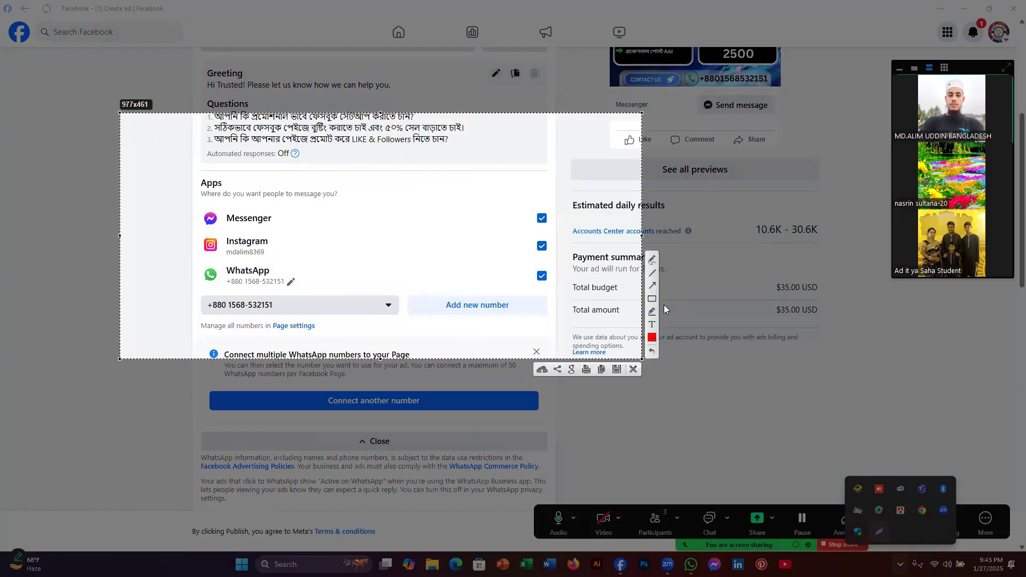
mouse_move(353, 206)
mouse_down()
mouse_move(478, 210)
mouse_move(516, 222)
mouse_up()
drag(361, 249, 526, 251)
drag(425, 276, 518, 275)
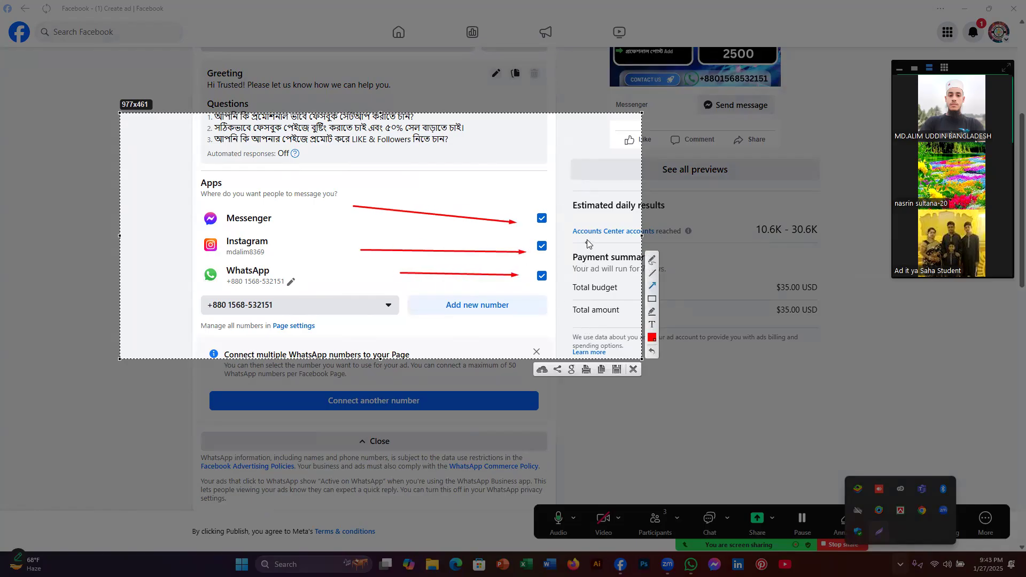
Step: Add an arrow and red crossing lines over the app checkboxes in the capture, and discard it
mouse_move(579, 175)
mouse_down()
mouse_move(543, 206)
mouse_move(526, 261)
mouse_move(533, 246)
mouse_move(566, 259)
mouse_move(533, 283)
mouse_move(551, 271)
mouse_move(579, 285)
mouse_up()
click(651, 272)
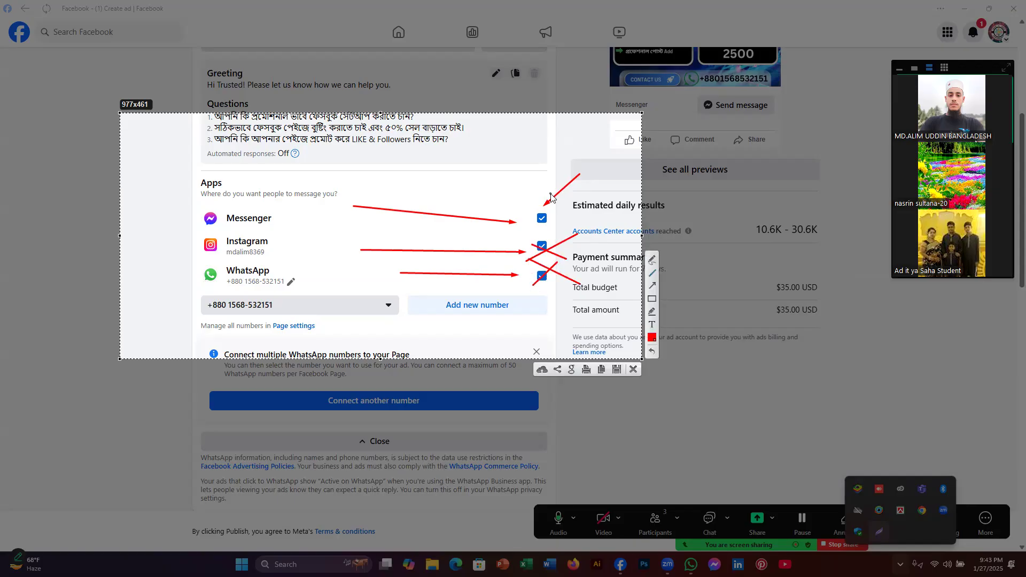
click(651, 292)
drag(461, 290, 519, 277)
click(652, 272)
drag(547, 174, 522, 238)
drag(516, 203, 563, 221)
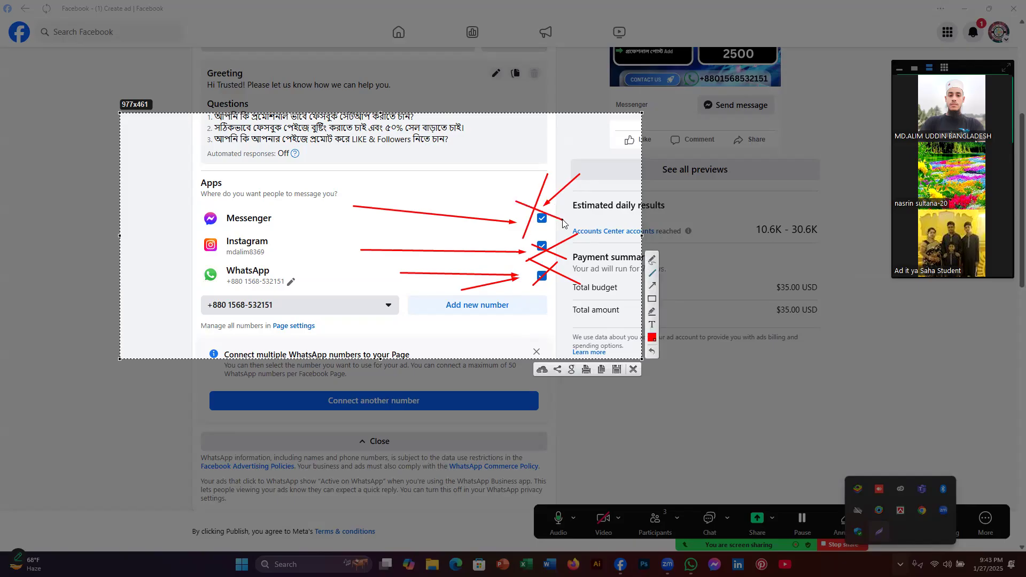
click(634, 370)
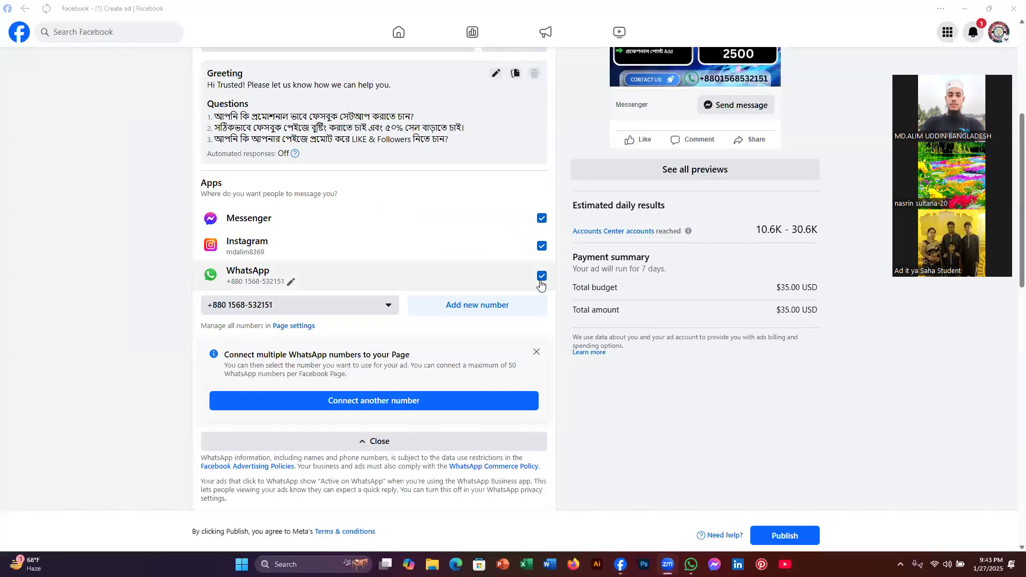
Step: Deselect WhatsApp and Instagram as messaging apps, keeping only Messenger
click(540, 281)
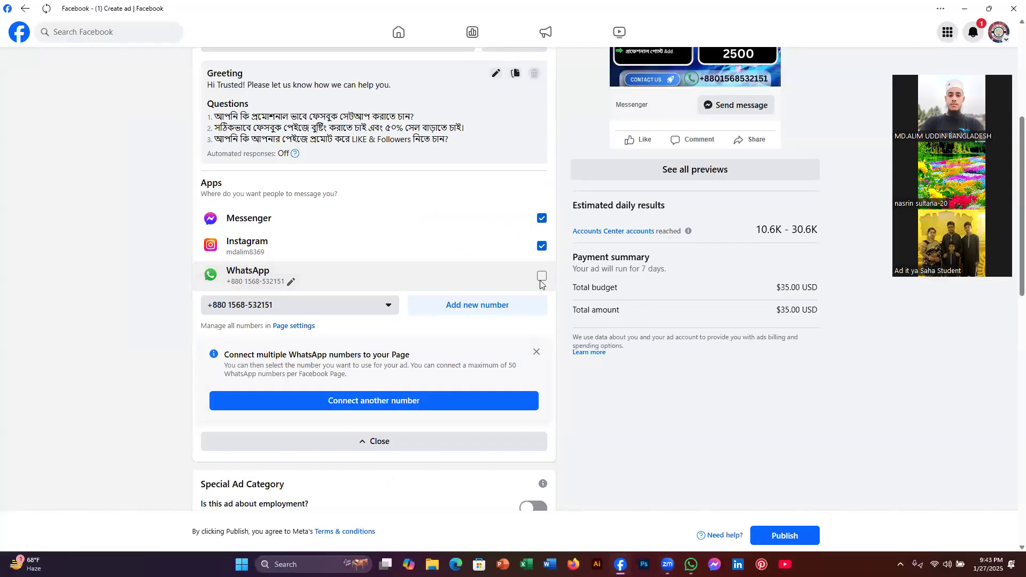
click(543, 247)
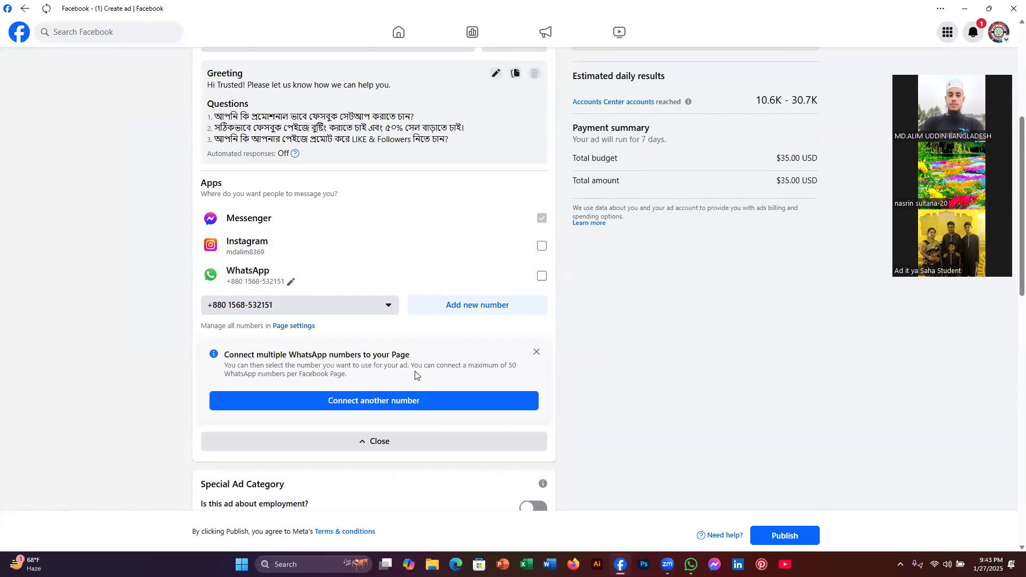
scroll(415, 375, down, 4)
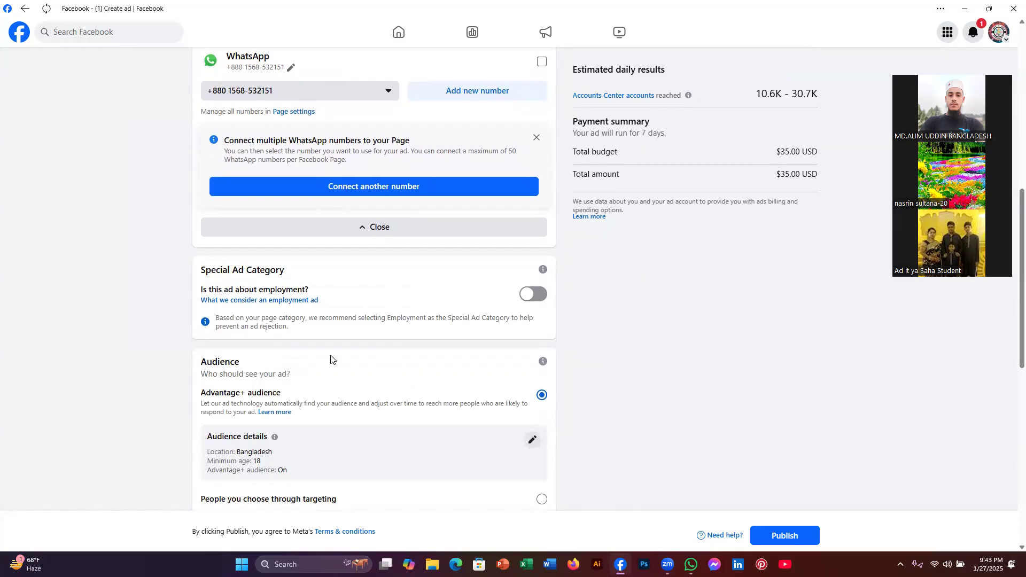
scroll(330, 357, down, 2)
scroll(333, 303, down, 2)
scroll(333, 306, up, 1)
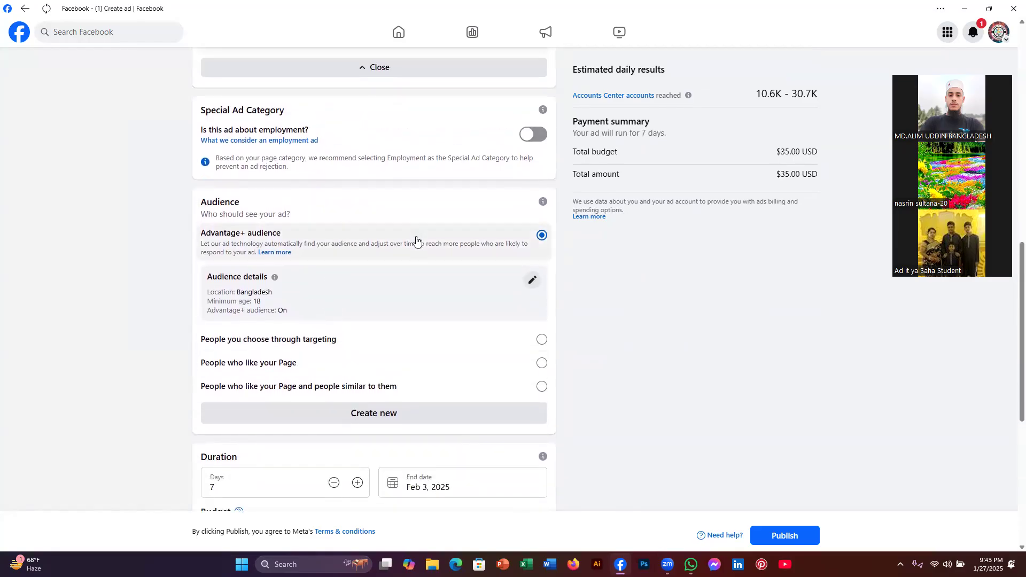
scroll(524, 344, down, 1)
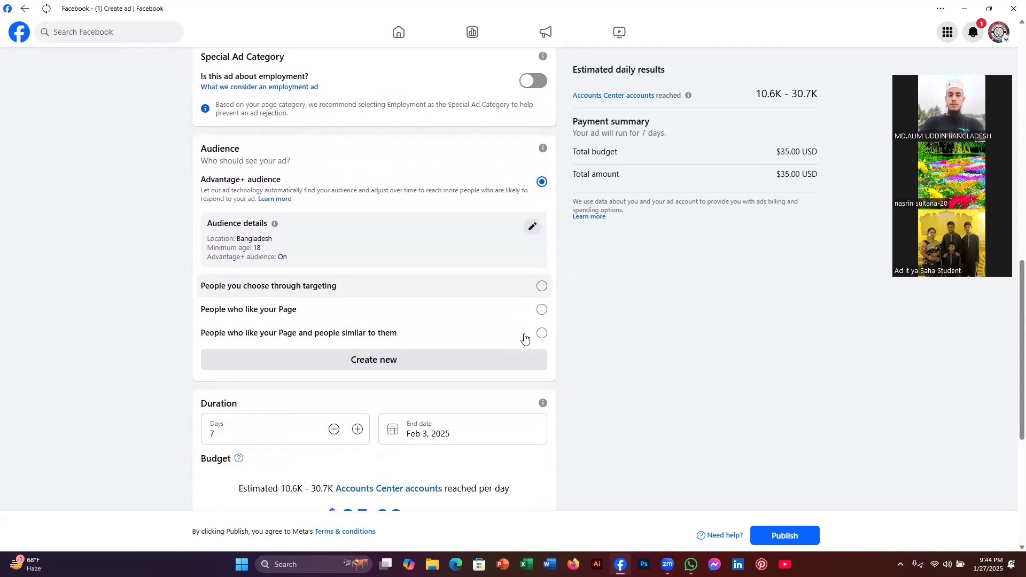
click(900, 564)
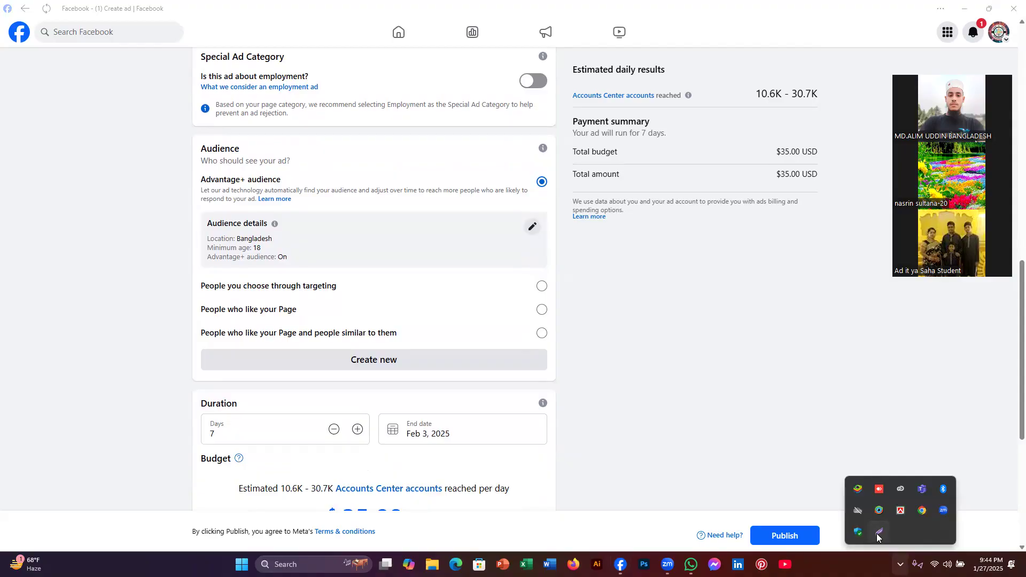
click(878, 534)
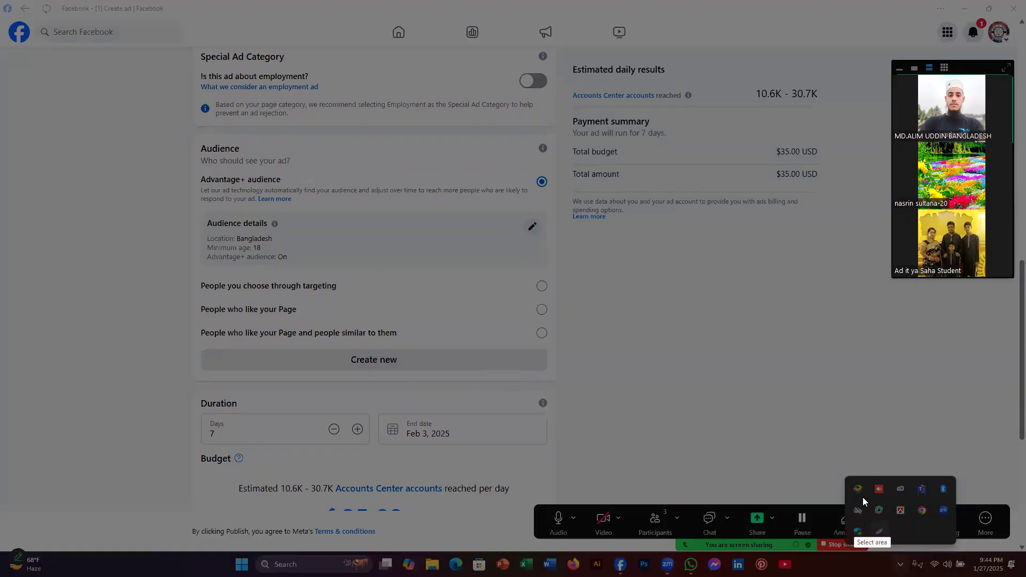
mouse_move(6, 28)
mouse_down()
mouse_move(430, 223)
mouse_move(440, 247)
mouse_up()
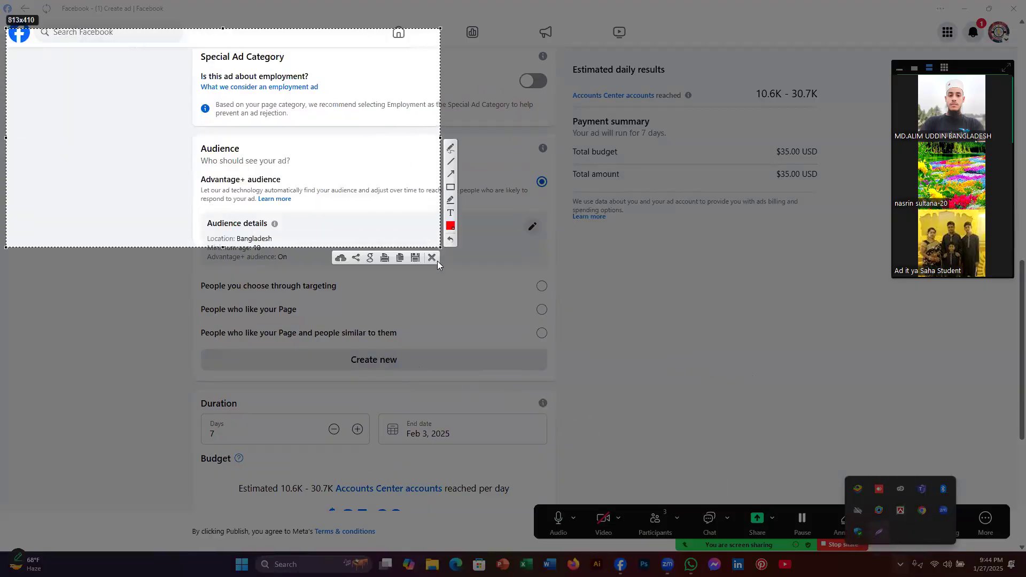
click(433, 258)
Step: Capture the Messaging section and draw red boxes around the message template and the greeting questions
scroll(436, 276, up, 5)
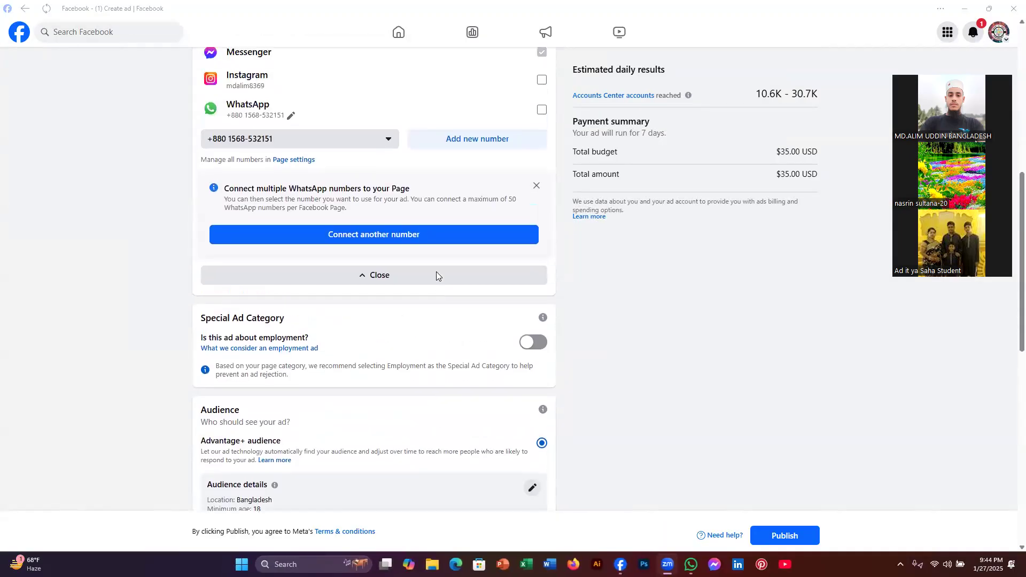
scroll(436, 276, up, 3)
scroll(436, 276, up, 4)
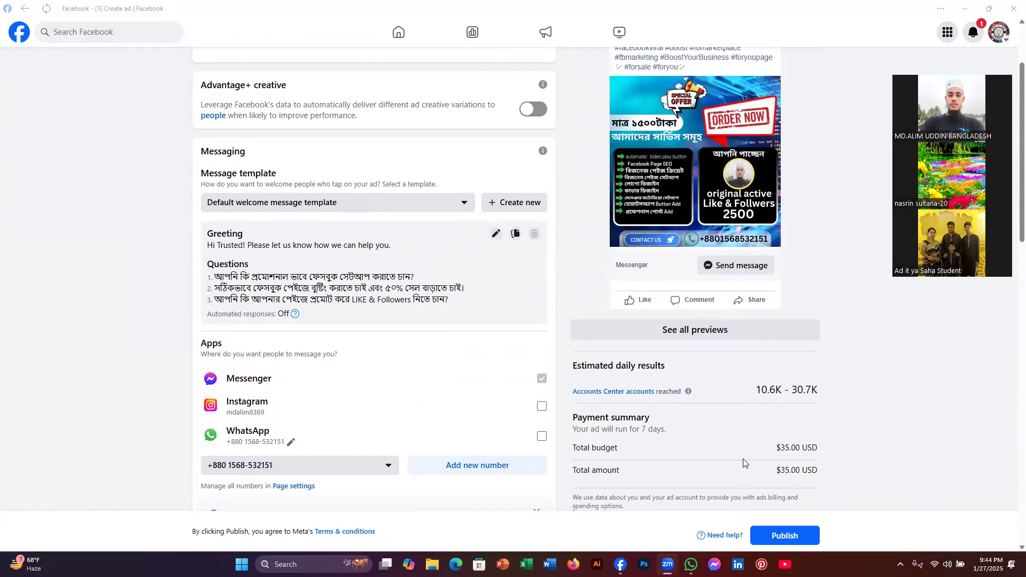
click(900, 564)
click(878, 531)
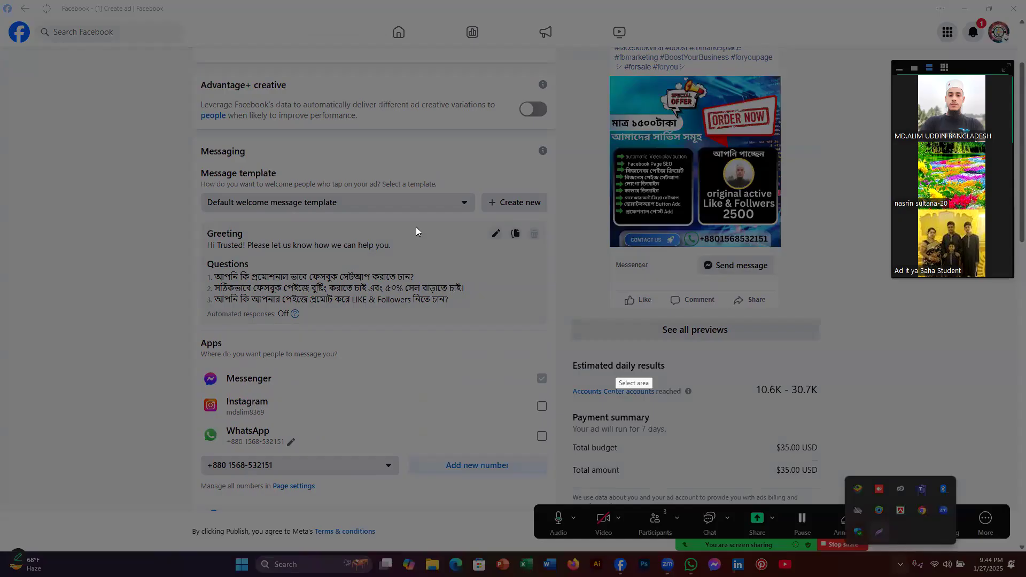
drag(127, 63, 573, 351)
drag(735, 444, 747, 445)
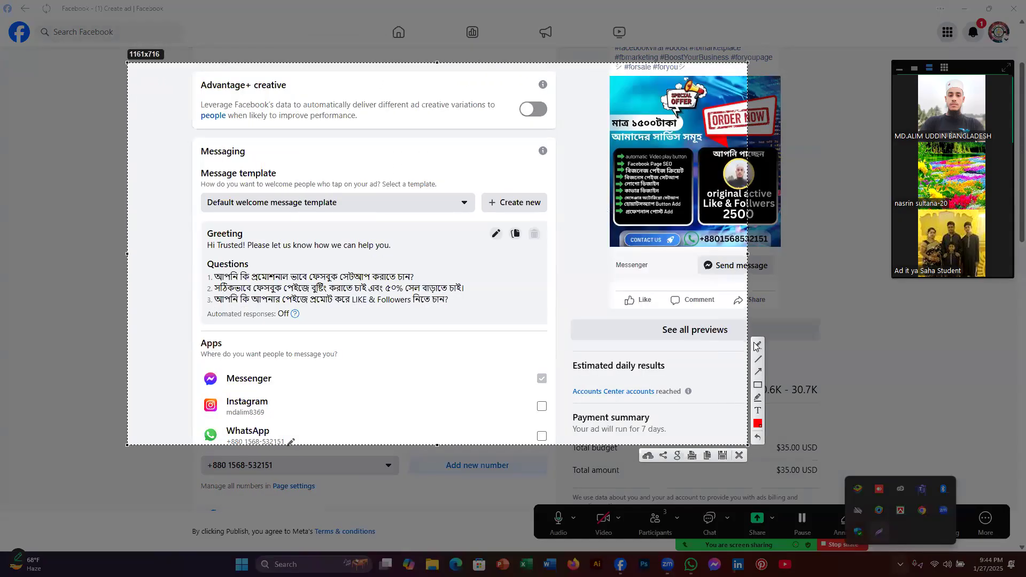
click(756, 386)
mouse_move(179, 148)
mouse_down()
mouse_move(311, 208)
mouse_move(485, 239)
mouse_up()
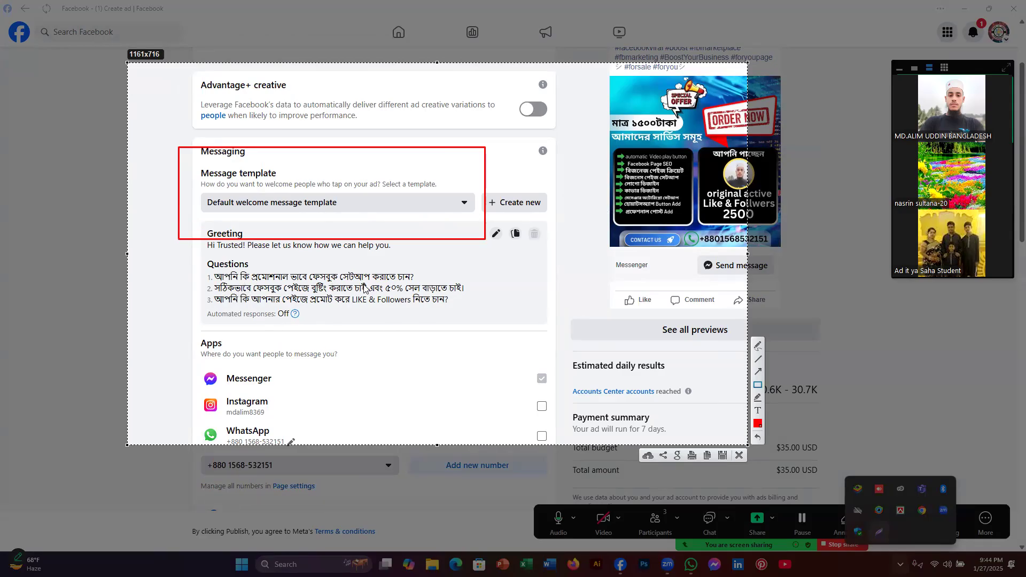
drag(180, 255, 457, 332)
Step: Draw red arrows towards the three greeting questions in the capture, and discard it
click(757, 371)
drag(507, 241, 427, 272)
drag(535, 265, 453, 298)
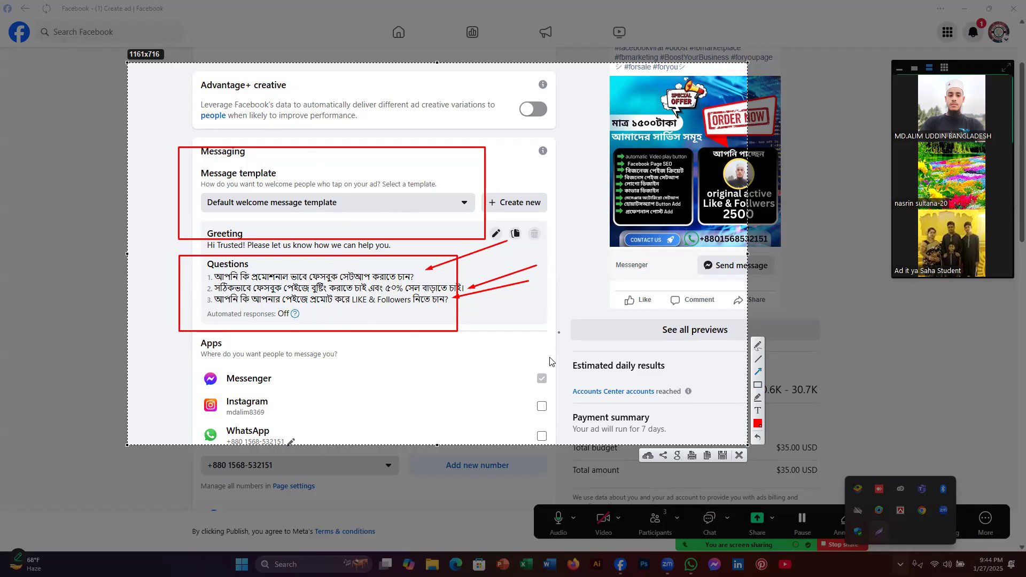
click(738, 456)
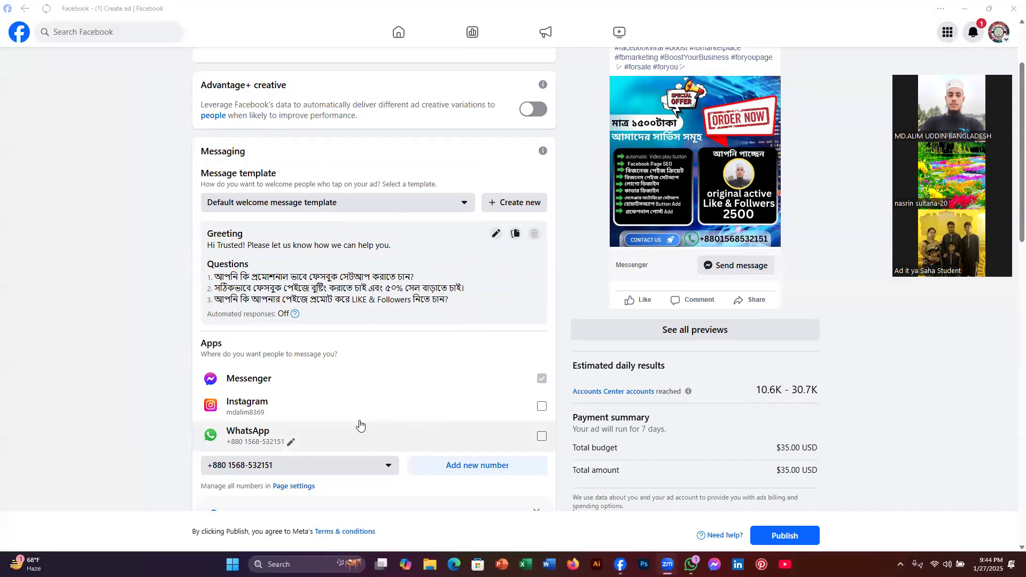
Step: Capture the Audience section, box the Advantage+ audience, its details and the edit pencil in red, and point an arrow at the pencil
scroll(399, 423, down, 6)
scroll(331, 424, down, 4)
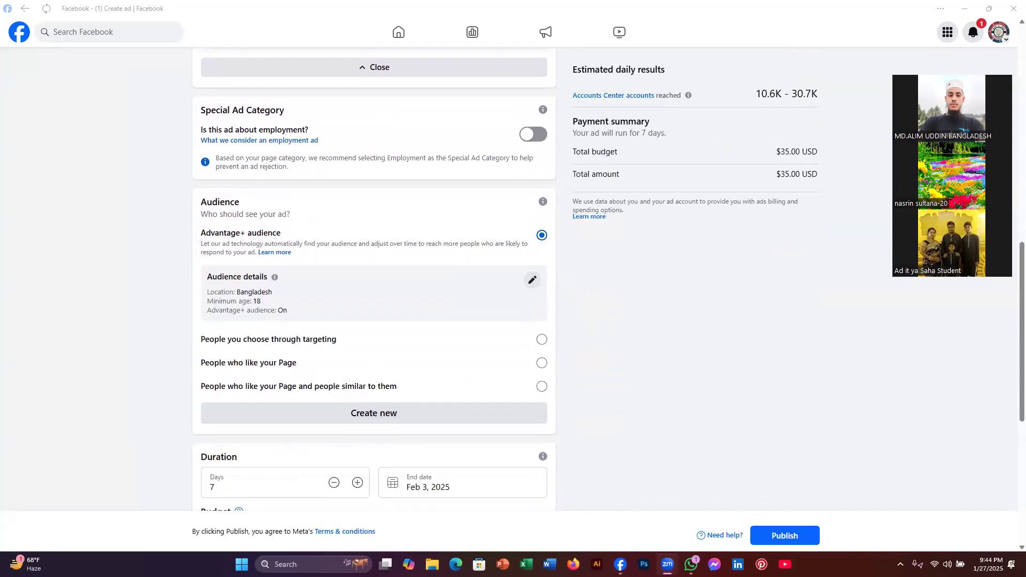
click(900, 565)
click(878, 532)
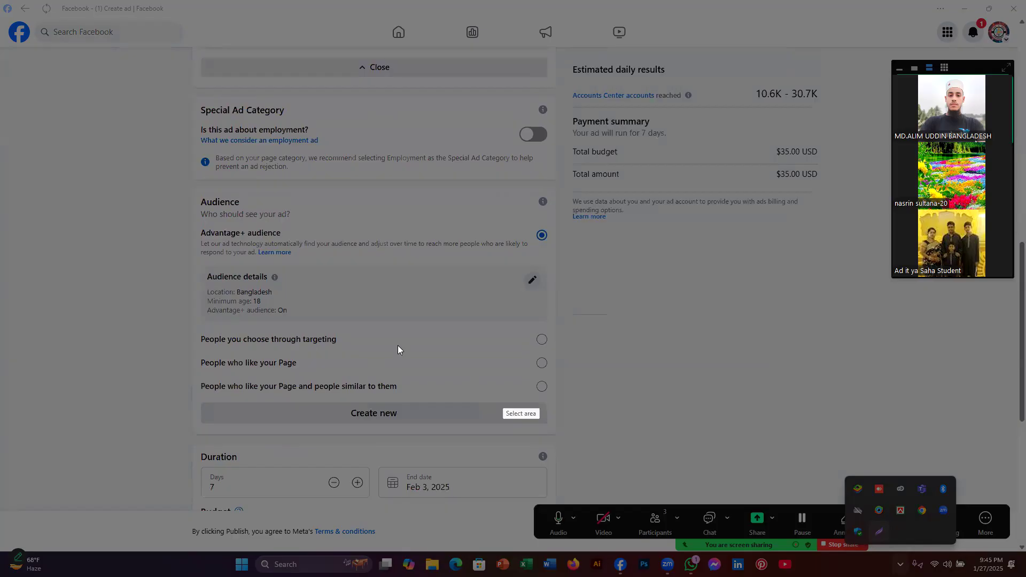
mouse_move(91, 98)
mouse_down()
mouse_move(568, 513)
mouse_move(753, 519)
mouse_up()
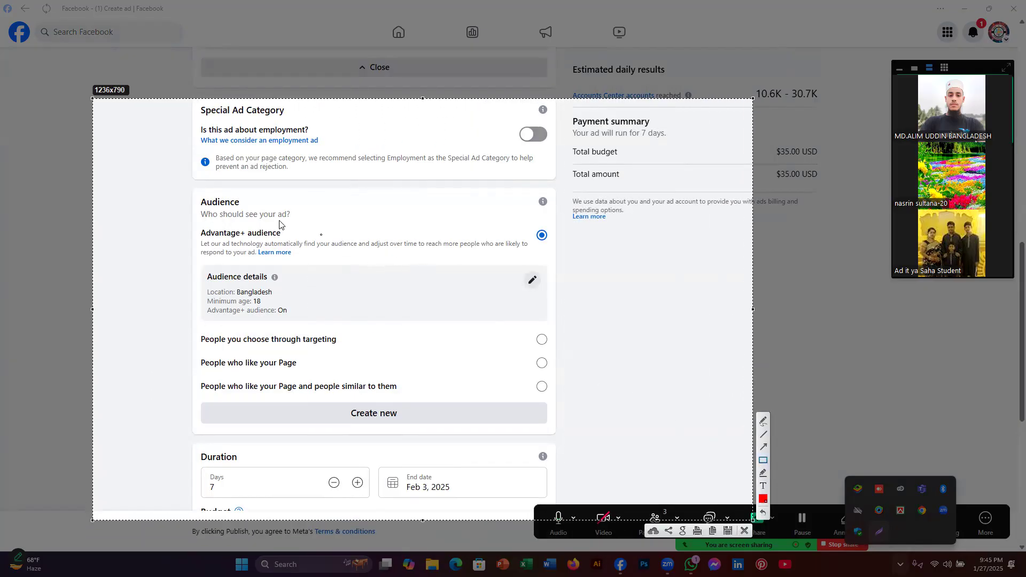
mouse_move(185, 192)
mouse_down()
mouse_move(187, 213)
mouse_move(646, 275)
mouse_move(643, 263)
mouse_up()
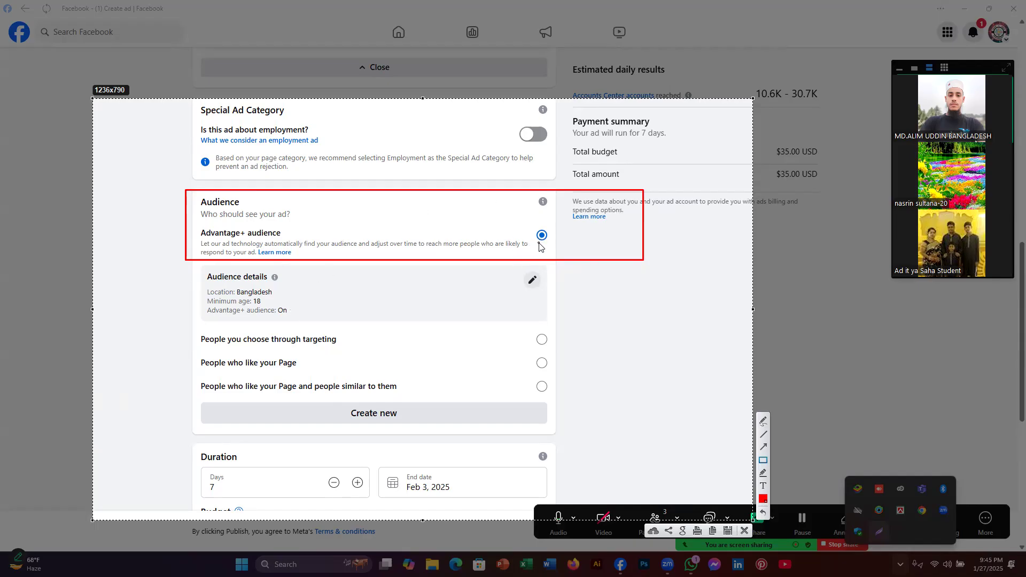
mouse_move(194, 265)
mouse_down()
mouse_move(248, 320)
mouse_move(557, 323)
mouse_up()
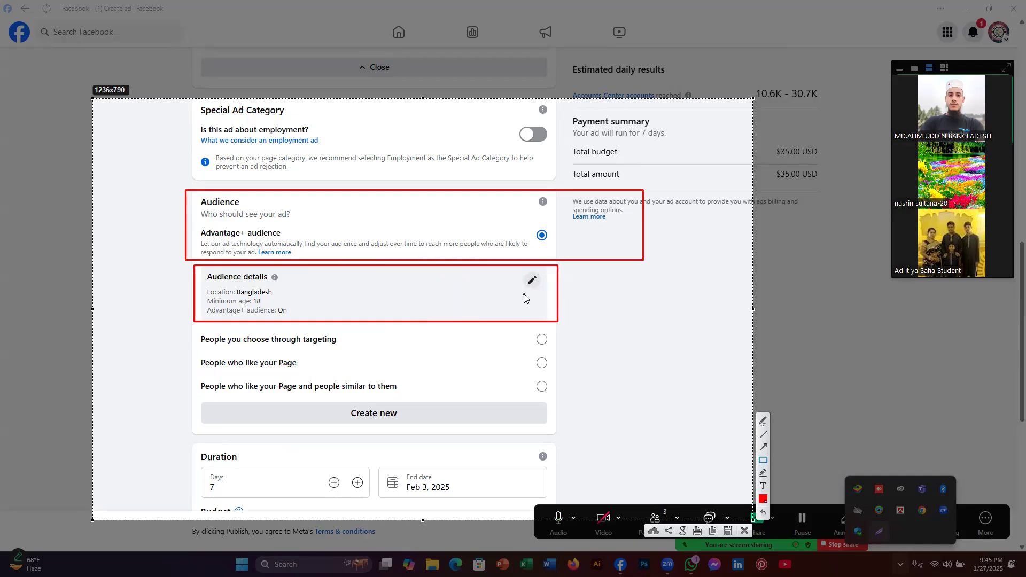
drag(508, 270, 563, 289)
click(763, 446)
mouse_move(644, 192)
mouse_down()
mouse_move(606, 260)
mouse_move(545, 276)
mouse_up()
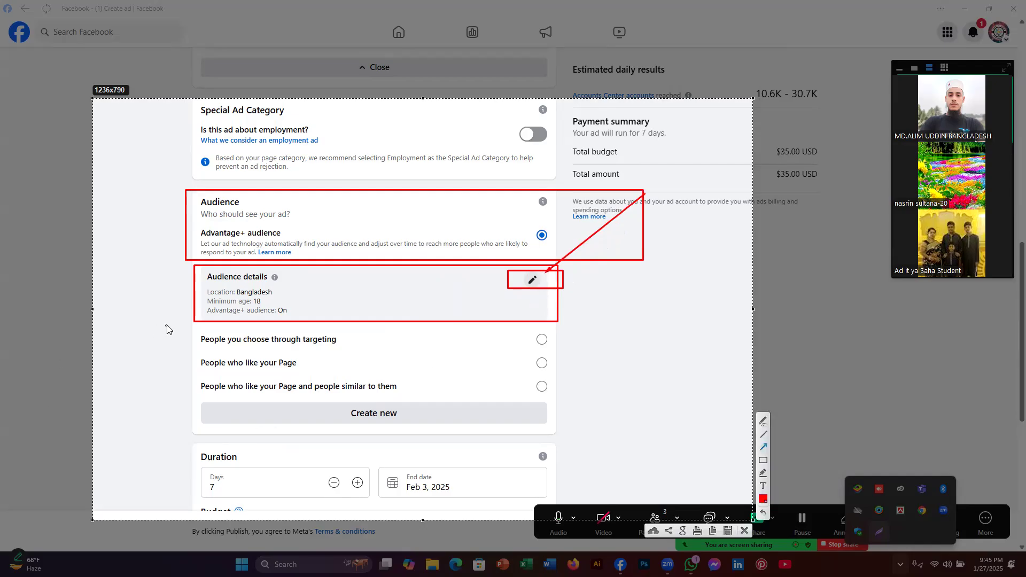
Step: Draw red arrows towards the targeting, Page likes, similar people and Create new audience options in the capture
mouse_move(185, 323)
mouse_down()
mouse_move(222, 355)
mouse_move(361, 362)
mouse_up()
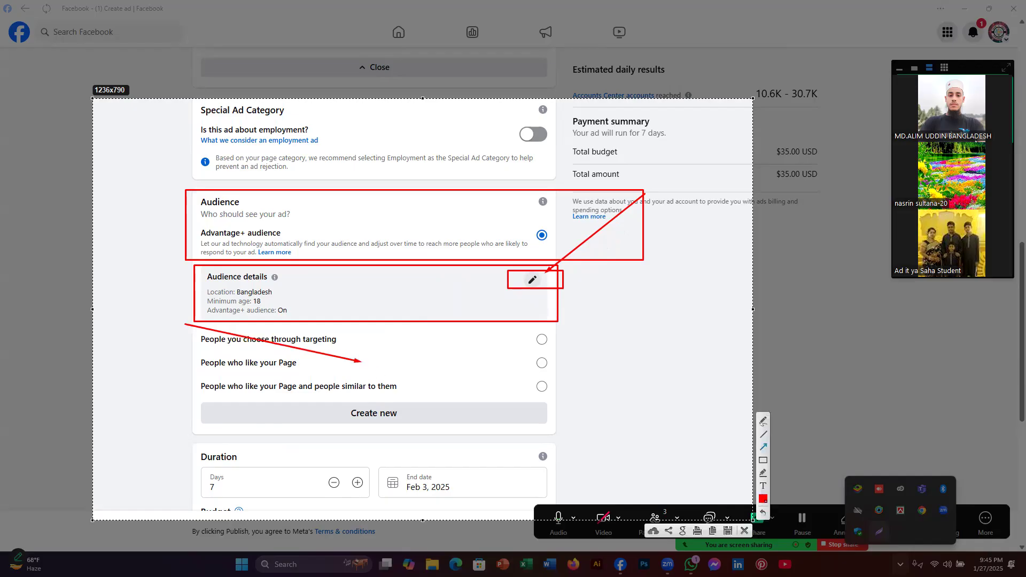
click(762, 510)
click(764, 449)
mouse_move(582, 330)
mouse_down()
mouse_move(431, 353)
mouse_move(369, 341)
mouse_up()
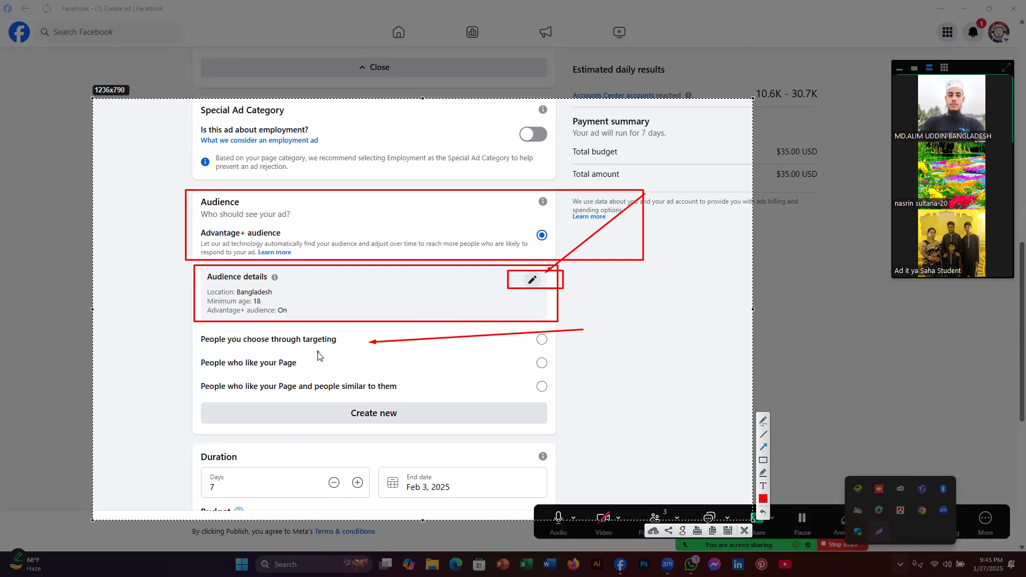
drag(153, 351, 216, 348)
mouse_move(609, 352)
mouse_down()
mouse_move(458, 372)
mouse_move(412, 368)
mouse_up()
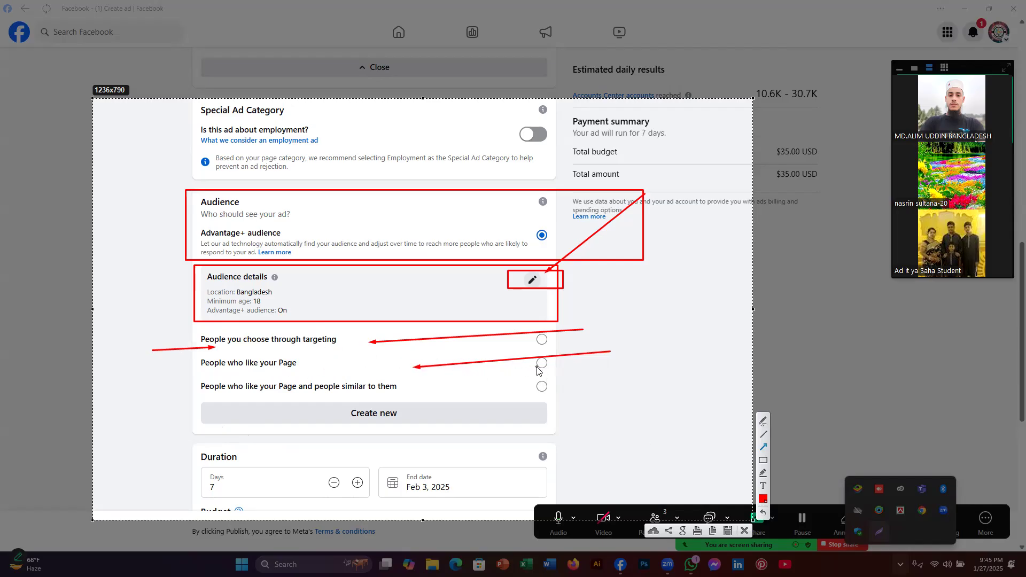
drag(539, 364, 312, 364)
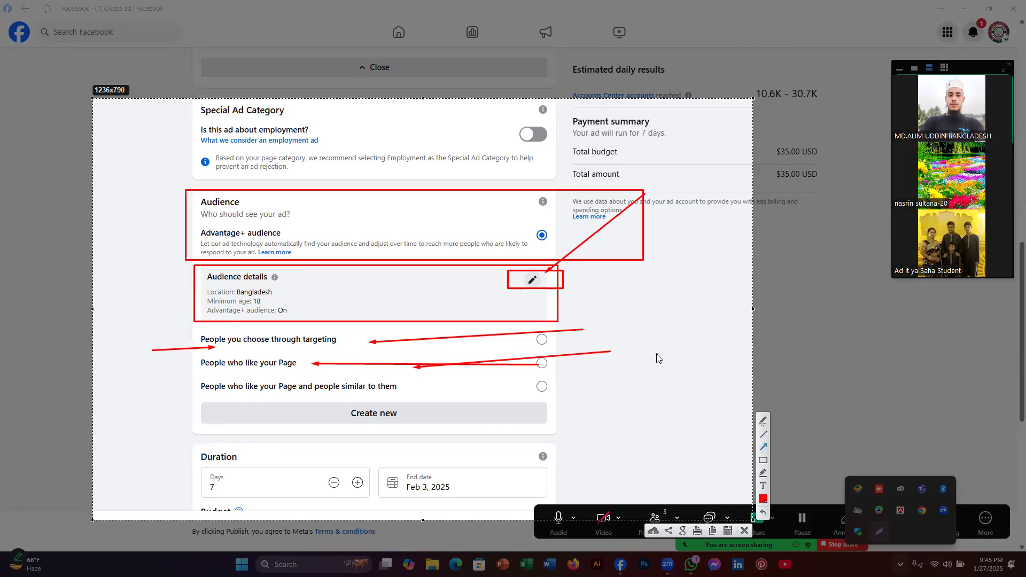
drag(649, 357, 416, 387)
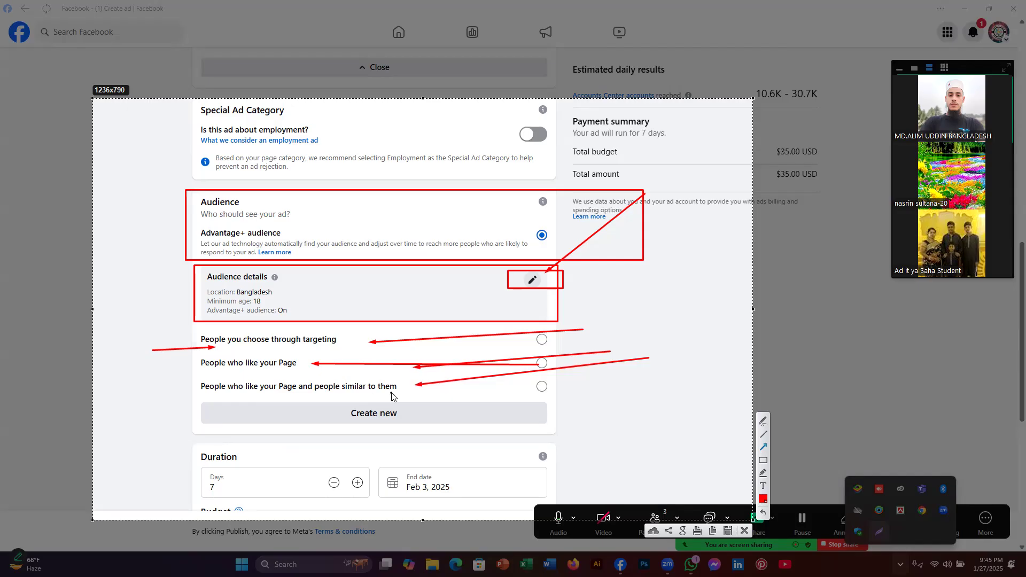
drag(463, 389, 268, 410)
drag(114, 385, 189, 385)
drag(130, 368, 200, 380)
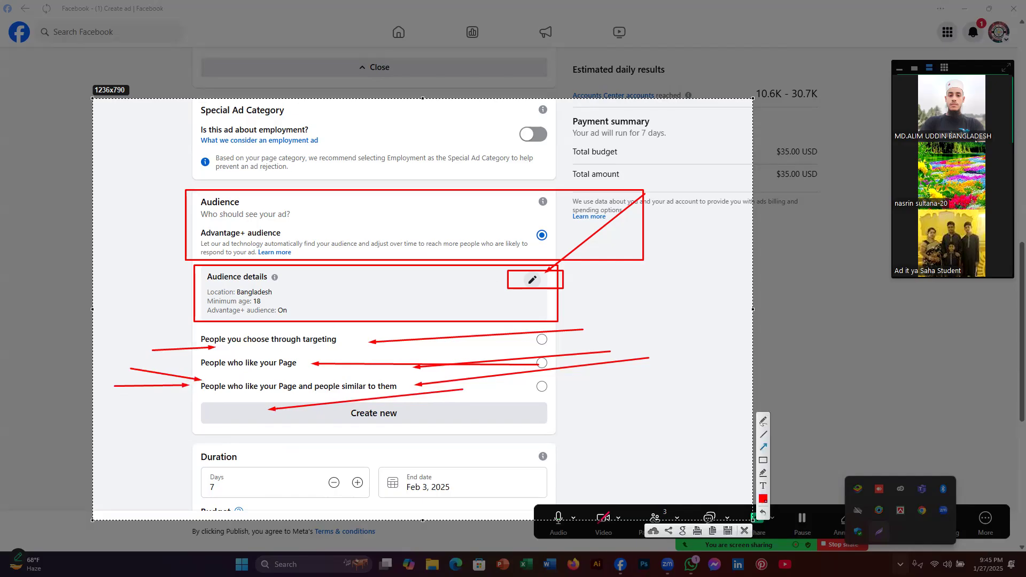
Step: Add arrows towards the meeting participants' videos and the audience options, and discard the capture
drag(698, 258, 892, 172)
drag(752, 291, 865, 227)
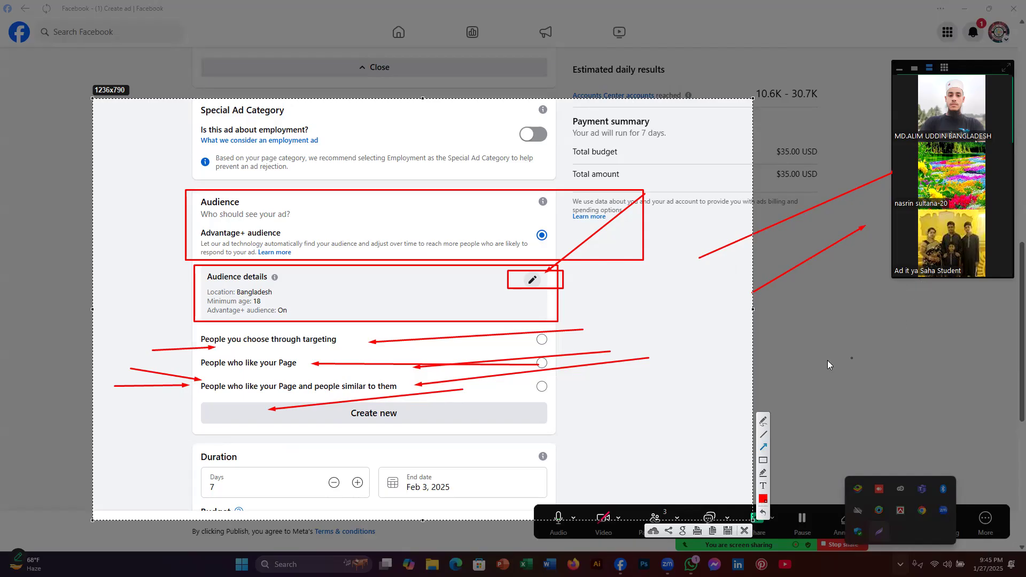
drag(592, 369, 490, 388)
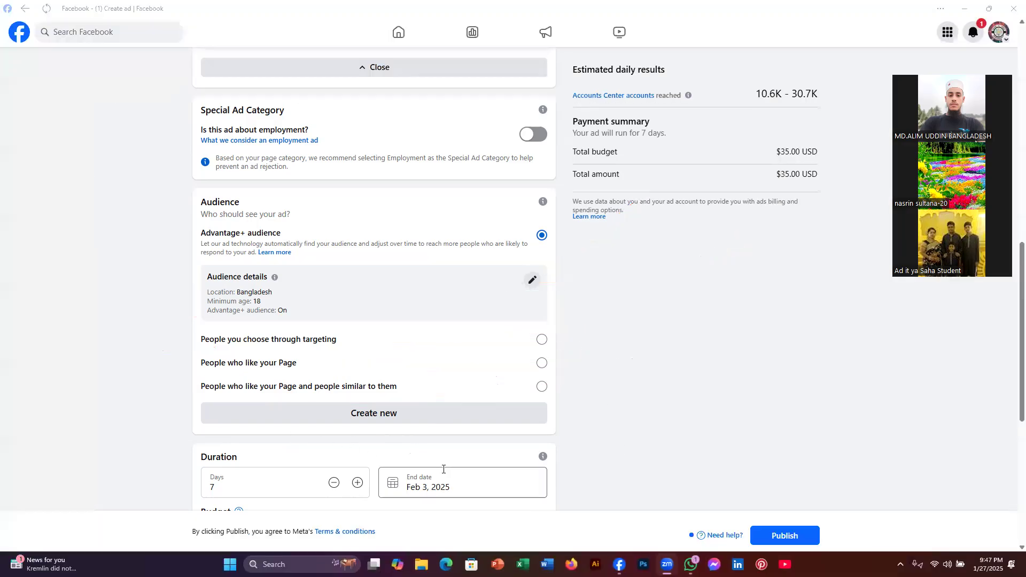
Step: Edit the Advantage+ audience to target men aged 18 to 40
scroll(272, 346, down, 3)
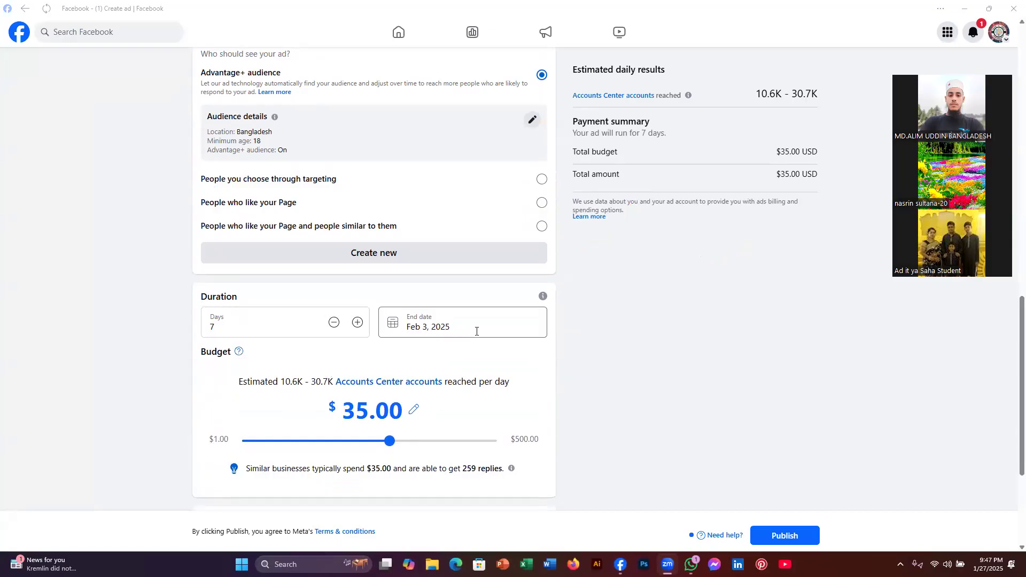
scroll(437, 459, down, 4)
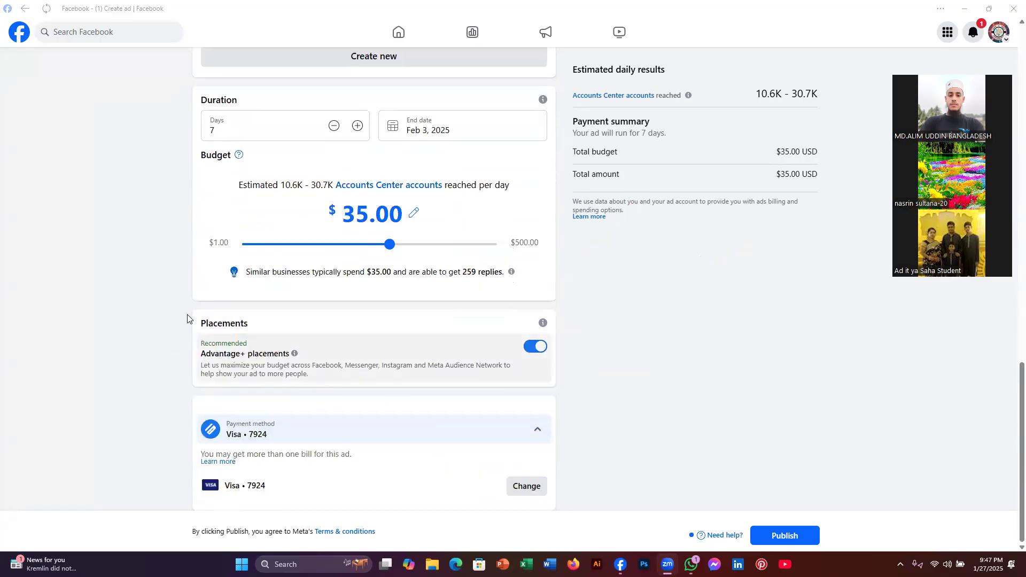
scroll(355, 350, up, 5)
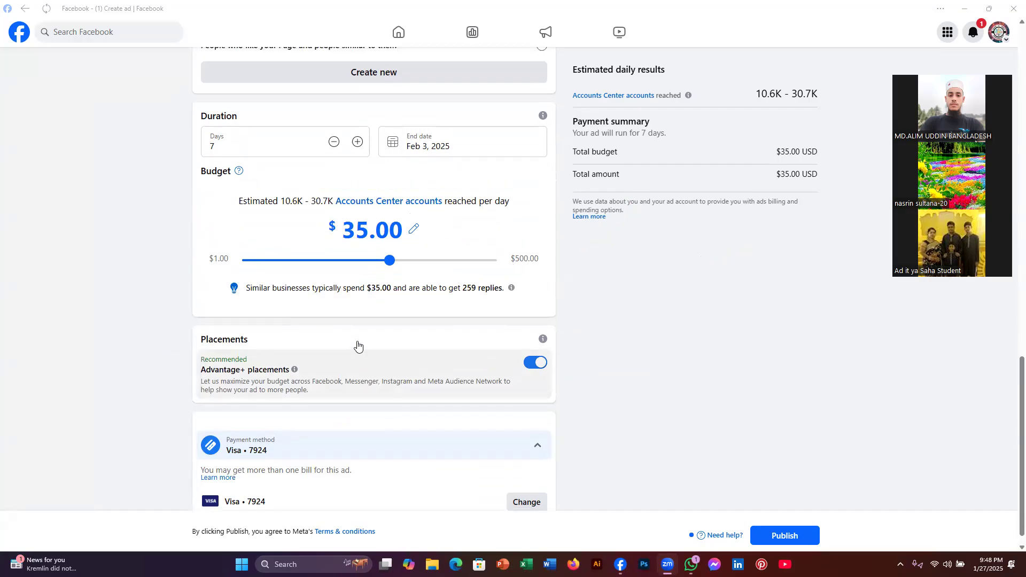
scroll(358, 346, up, 4)
scroll(481, 337, down, 2)
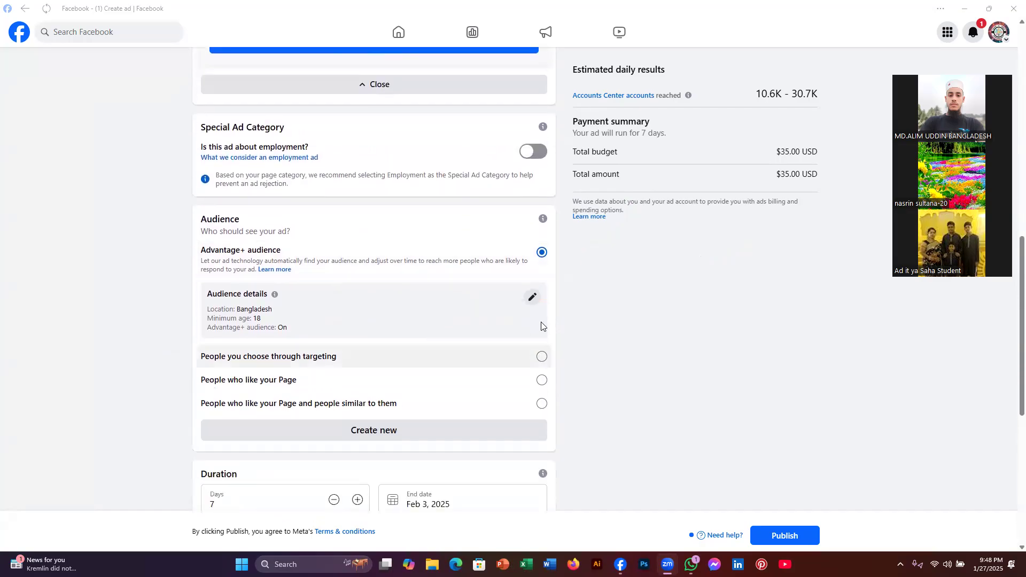
click(534, 298)
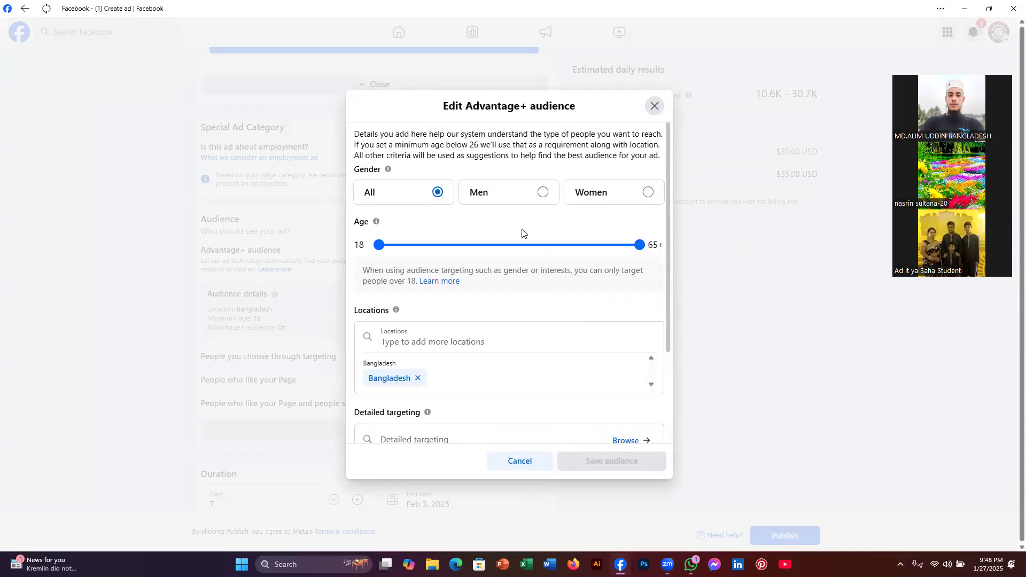
click(541, 195)
drag(379, 245, 379, 246)
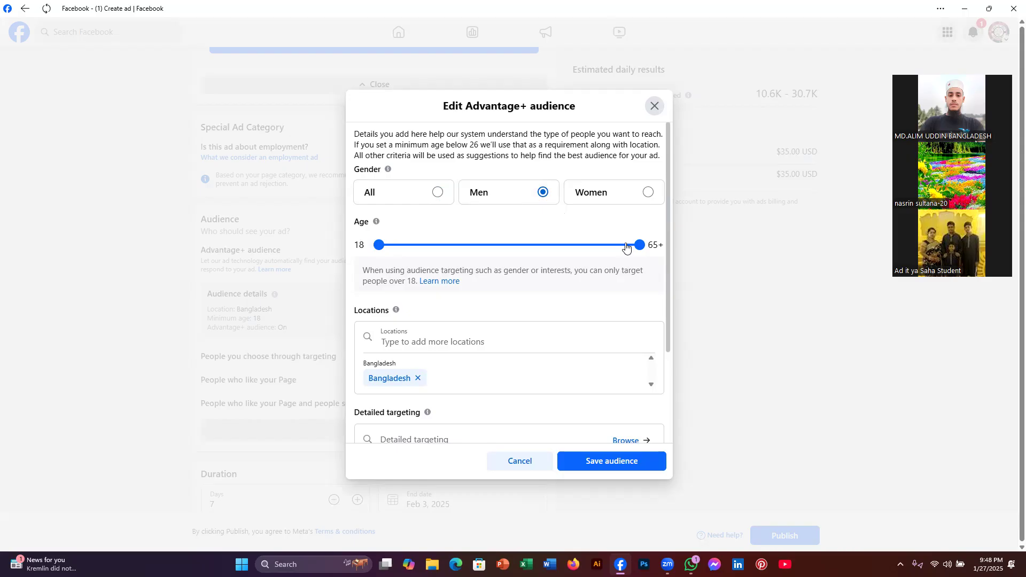
drag(615, 246, 501, 257)
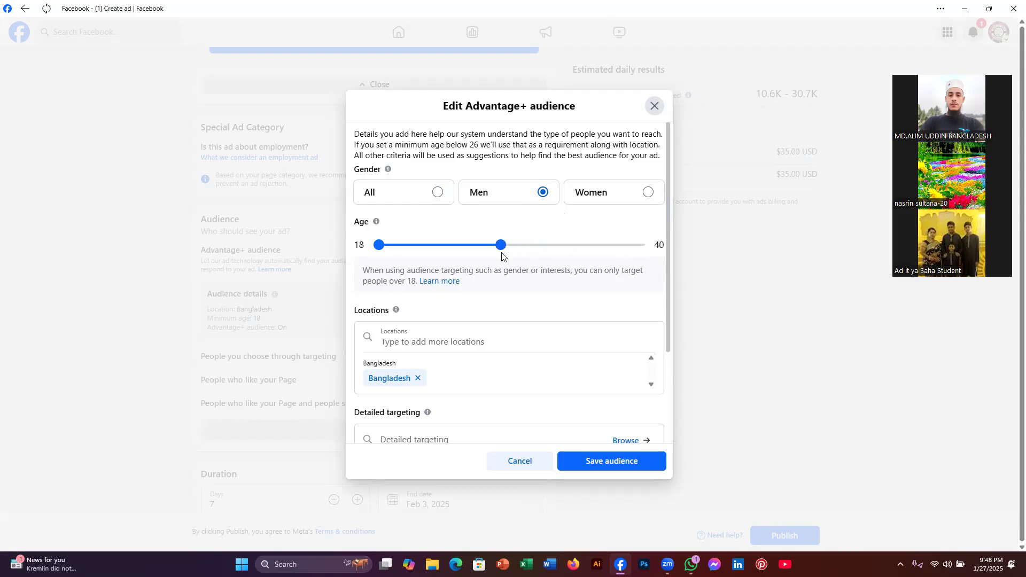
Step: Change the audience location to Dhaka city in Dhaka Division, Bangladesh
click(441, 338)
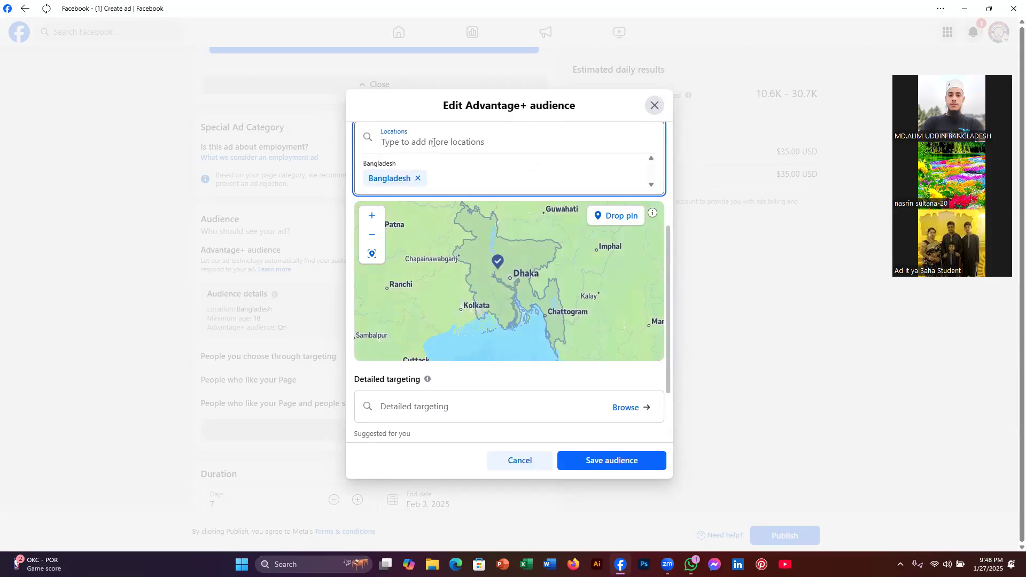
text(dh)
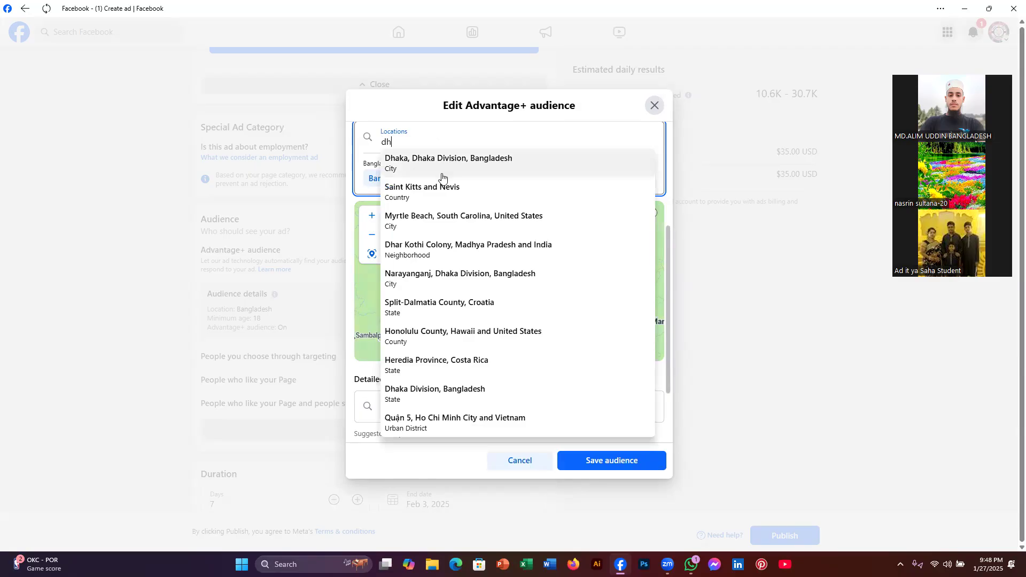
click(443, 162)
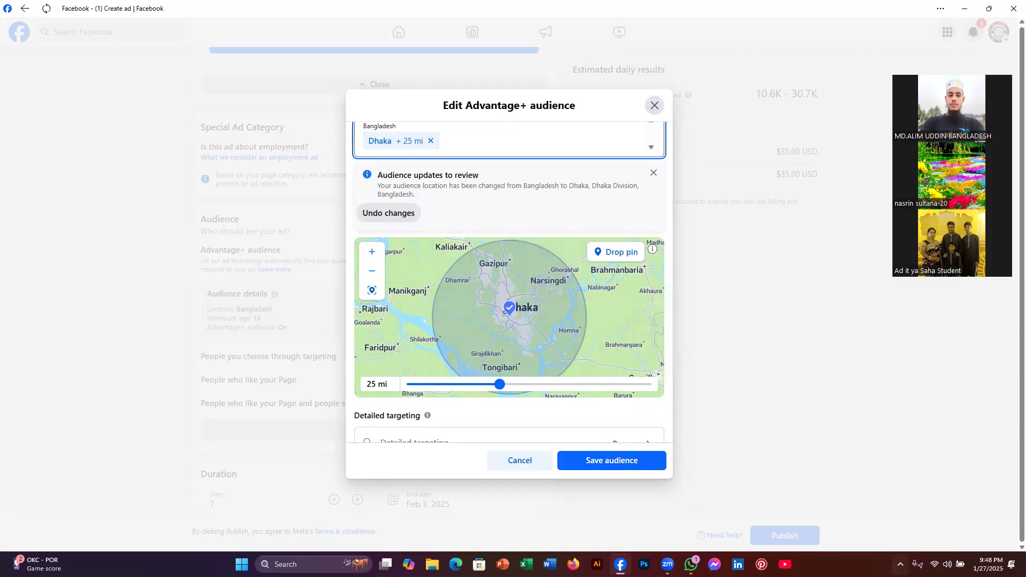
Step: Capture the Dhaka map area, box Gazipur, Dhamrai, Narsingdi, Homna and Sirajdikhan in red, and discard the capture
click(900, 564)
key(Print)
drag(289, 129, 794, 457)
click(804, 397)
drag(464, 256, 555, 275)
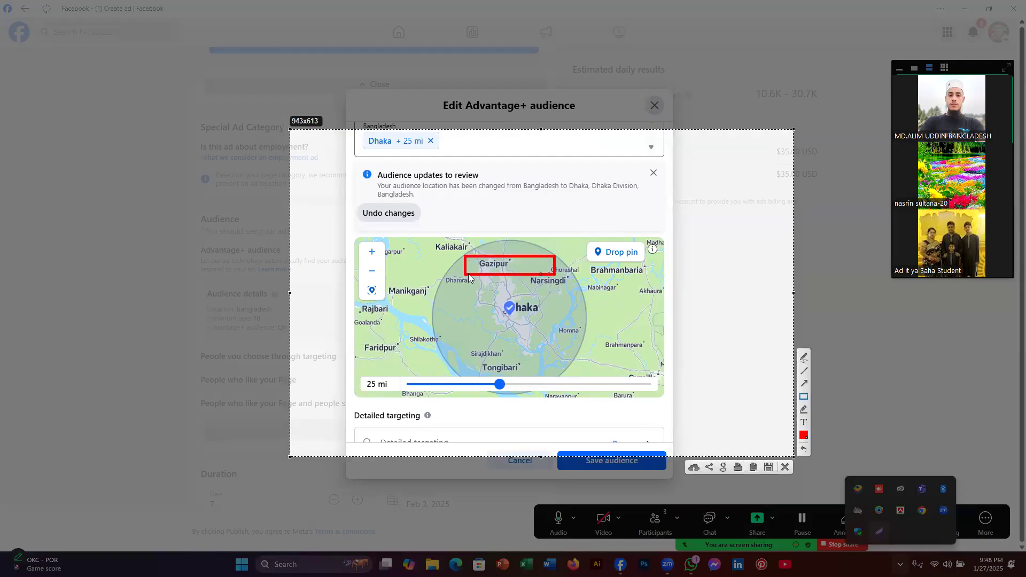
mouse_move(434, 277)
mouse_down()
mouse_move(488, 292)
mouse_move(584, 294)
mouse_up()
drag(459, 348, 582, 357)
drag(545, 317, 583, 331)
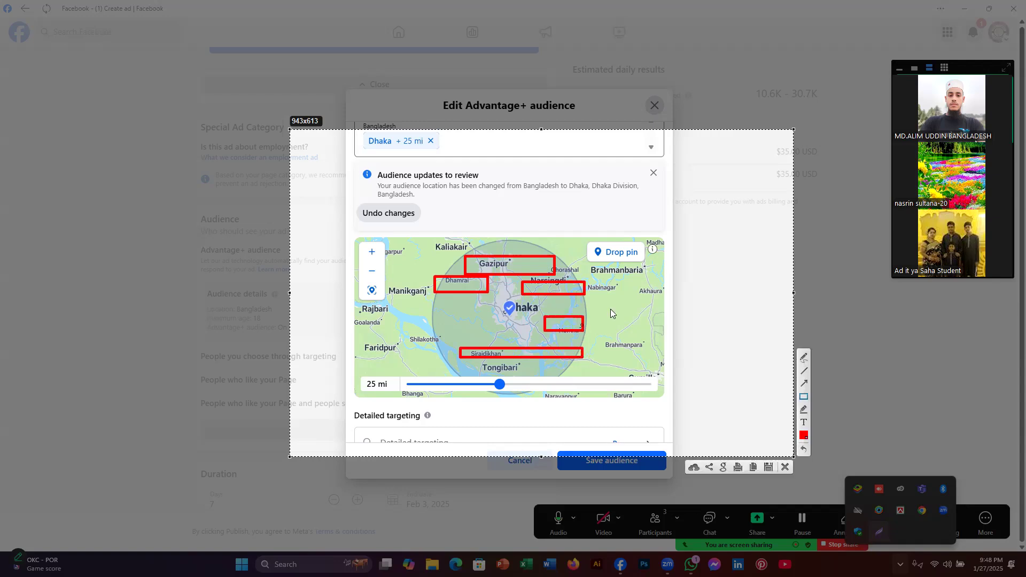
click(784, 468)
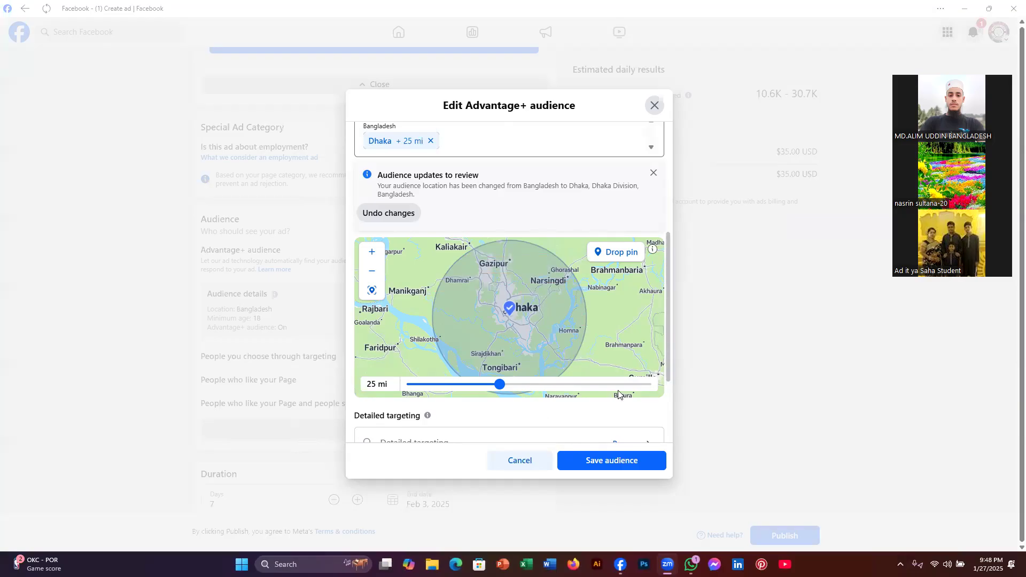
Step: Try a 50 mi radius around Dhaka on the audience map, and reduce it to 24 mi
scroll(498, 393, up, 1)
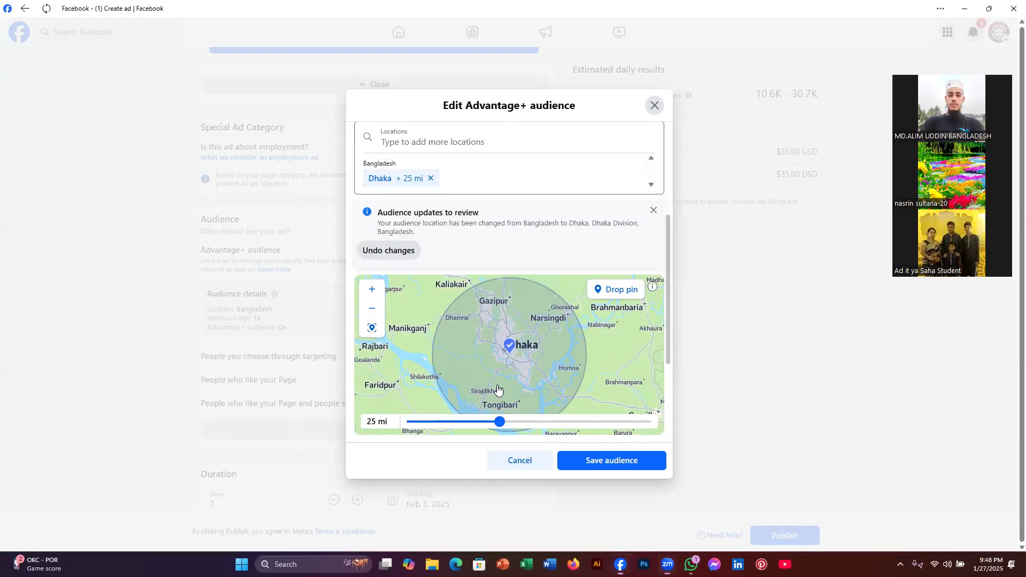
drag(499, 390, 684, 424)
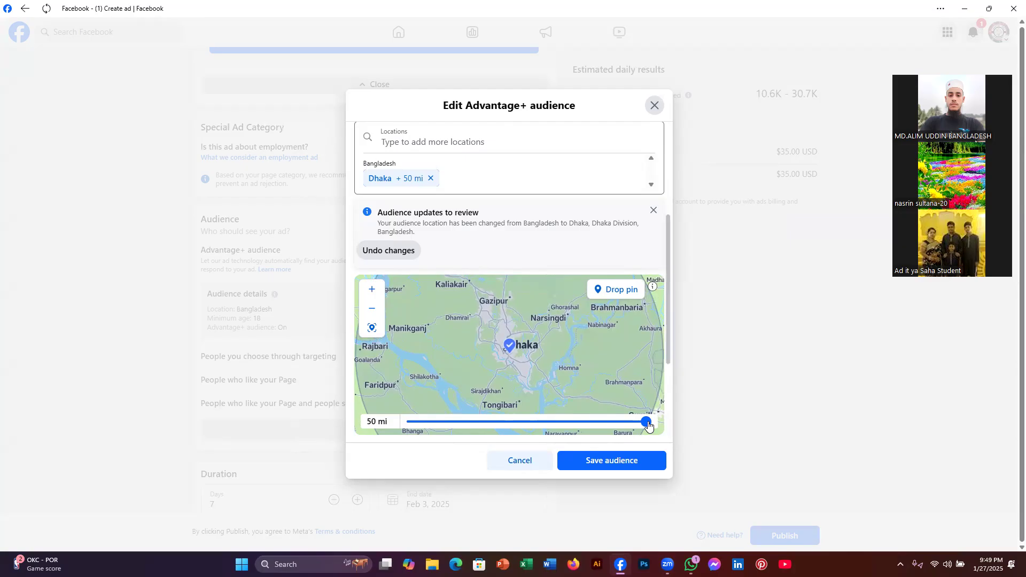
drag(649, 426, 494, 427)
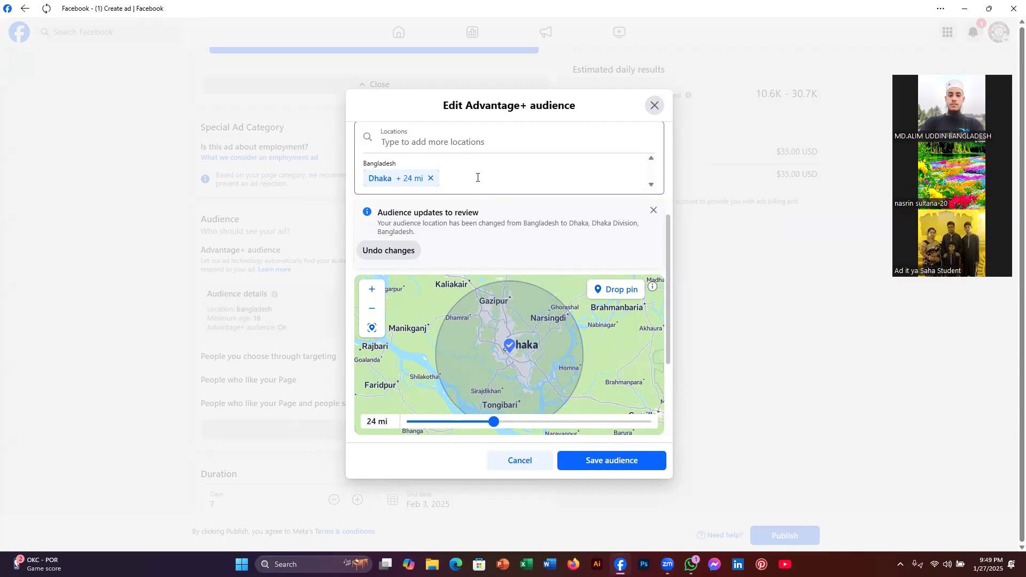
Step: Add Sylhet Division, Bangladesh as a second audience location
scroll(476, 182, up, 4)
scroll(480, 224, down, 2)
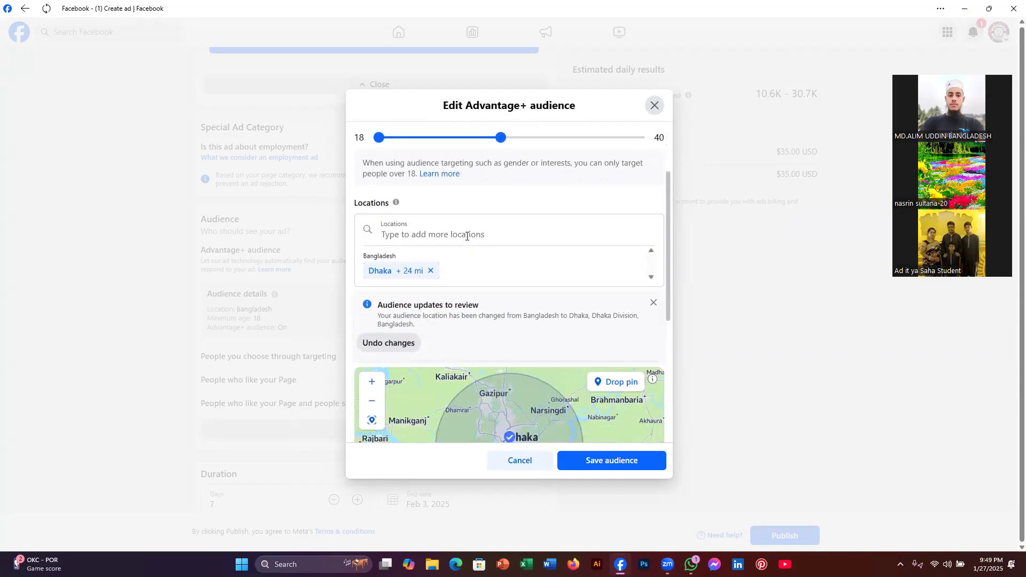
click(469, 236)
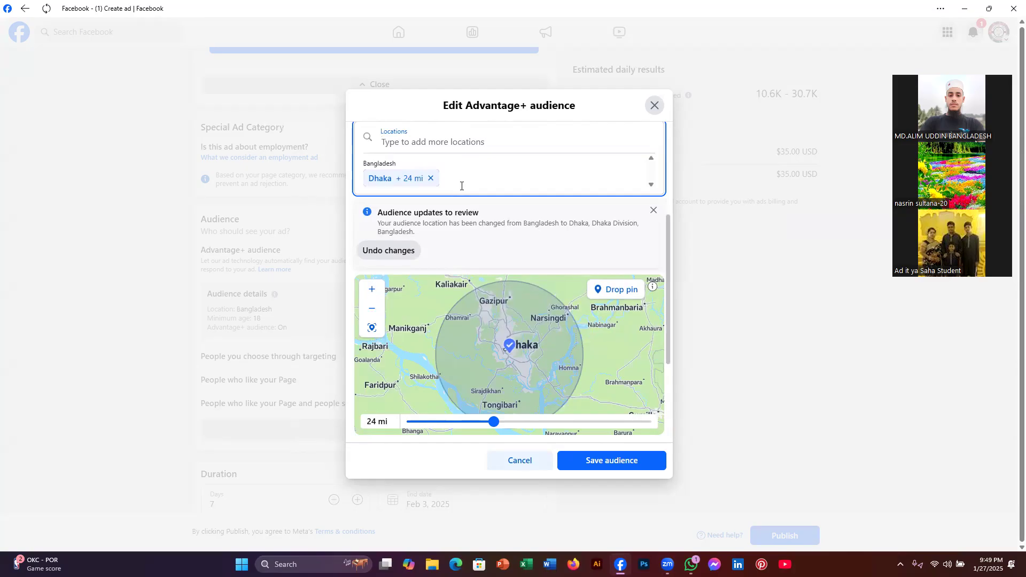
text(sy)
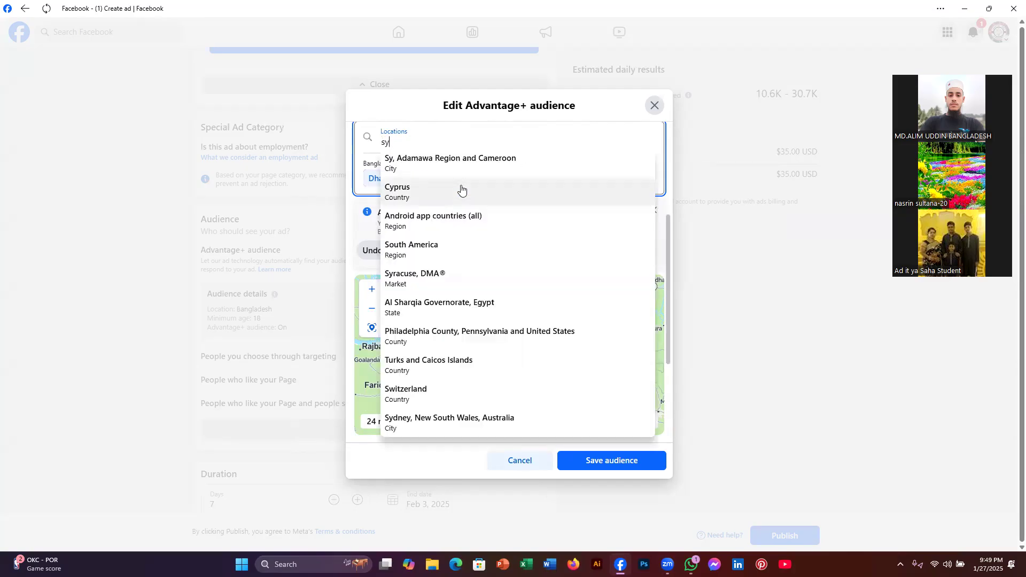
text(lh)
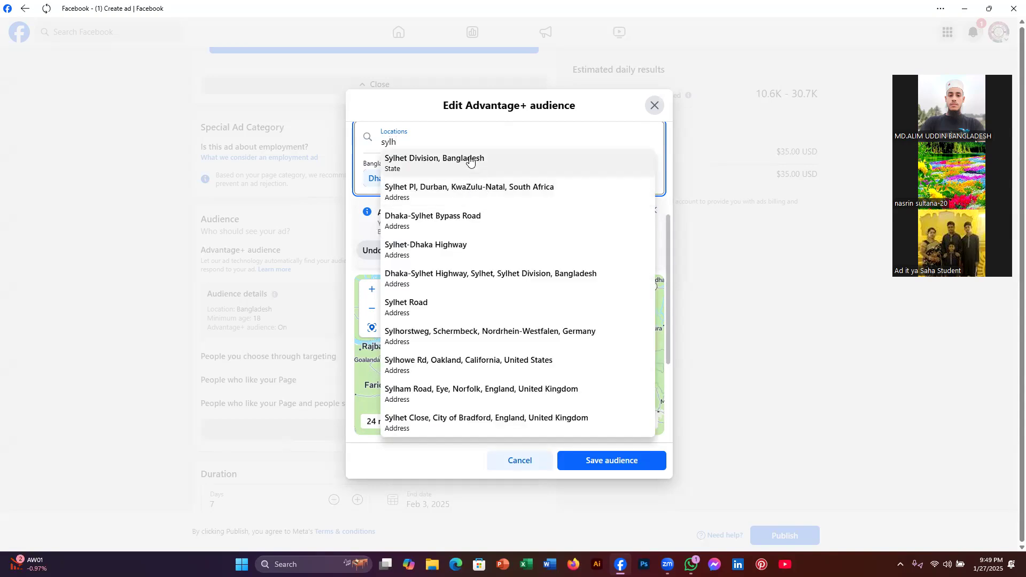
click(470, 160)
Step: Capture the Detailed targeting section, box the line about advanced targeting in Ads Manager in red, and discard the capture
scroll(518, 335, down, 3)
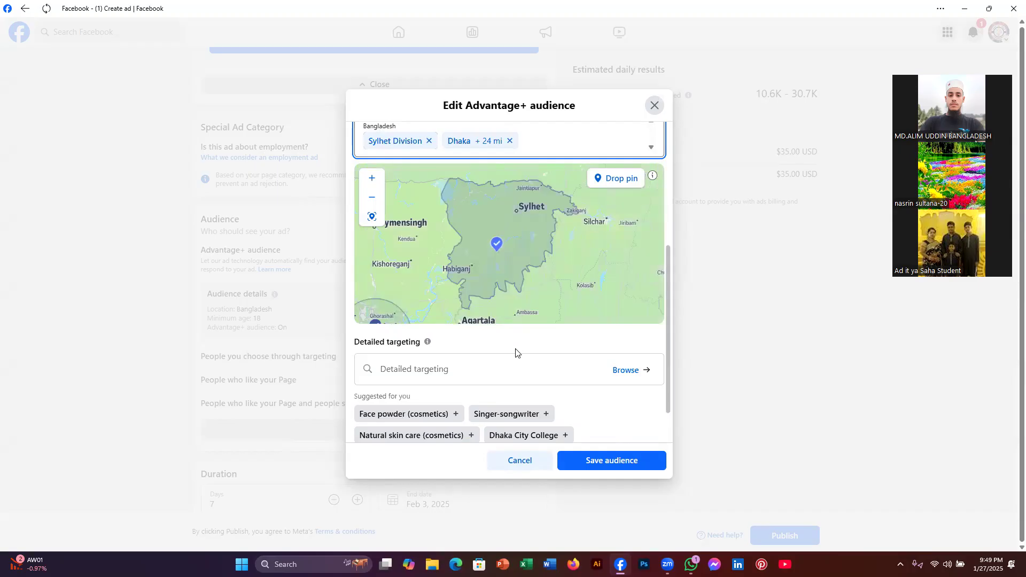
scroll(612, 408, down, 1)
scroll(612, 406, down, 1)
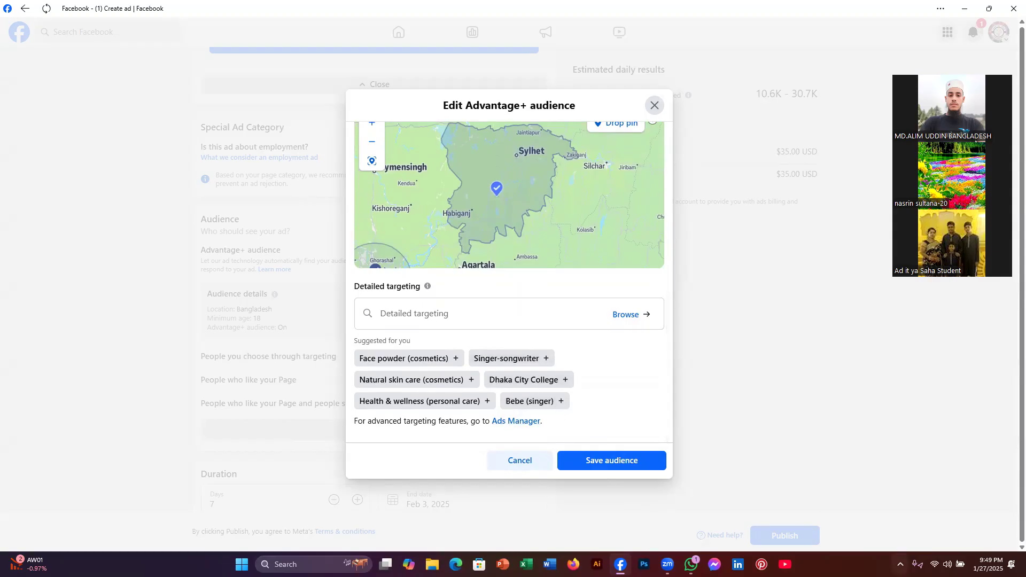
click(900, 564)
click(885, 533)
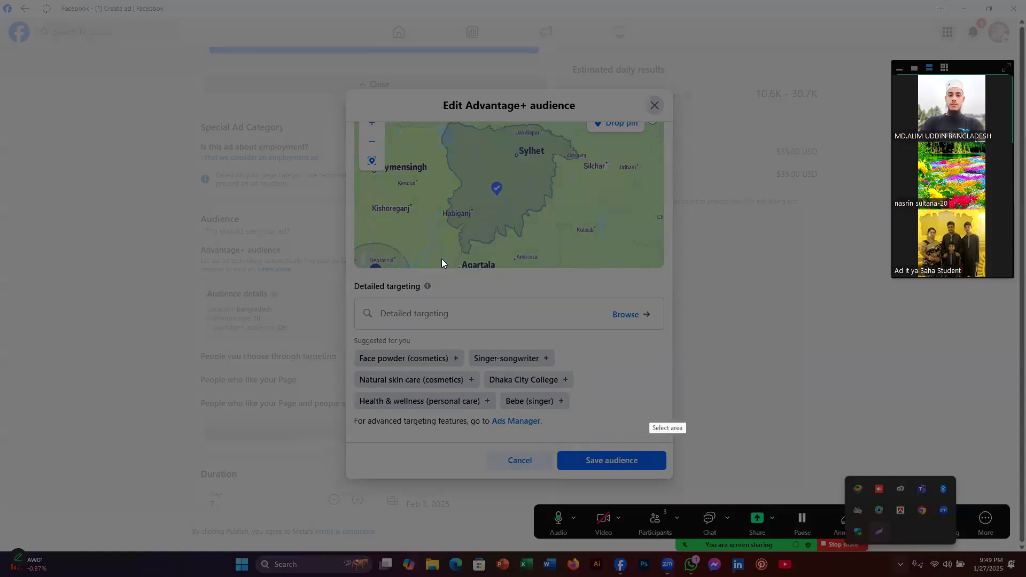
drag(219, 168, 838, 473)
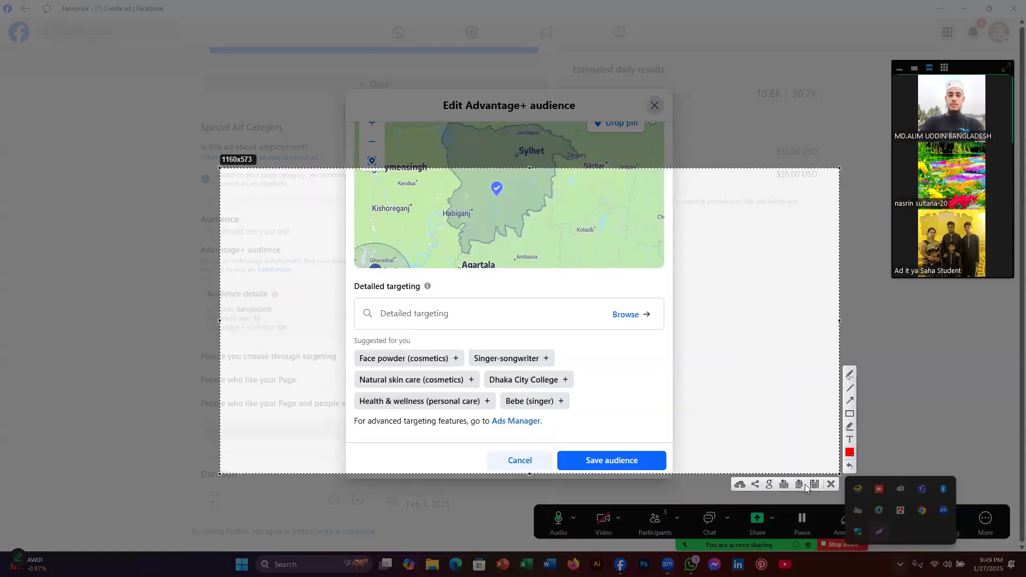
click(849, 414)
mouse_move(350, 413)
mouse_down()
mouse_move(519, 441)
mouse_move(568, 434)
mouse_up()
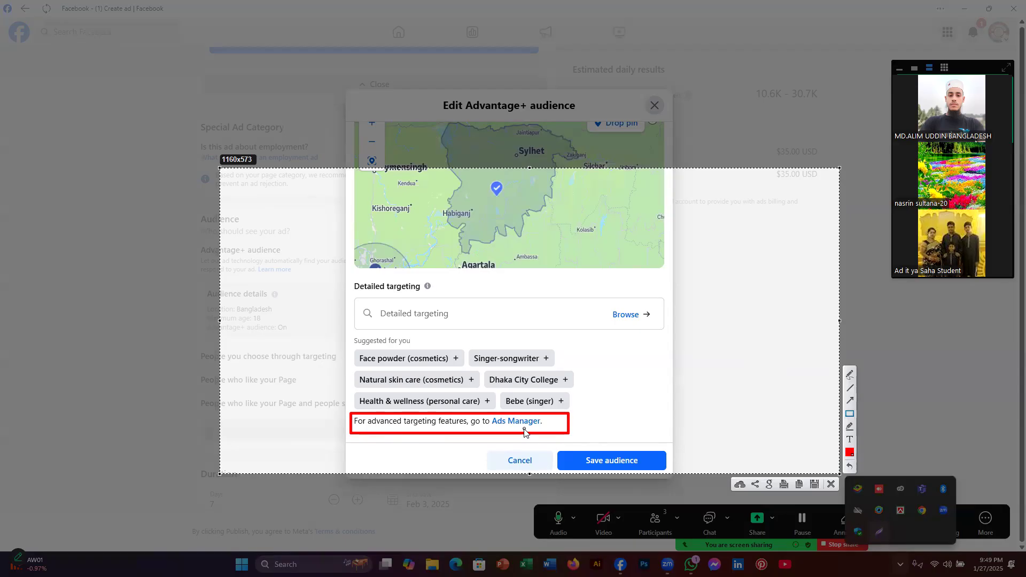
click(831, 483)
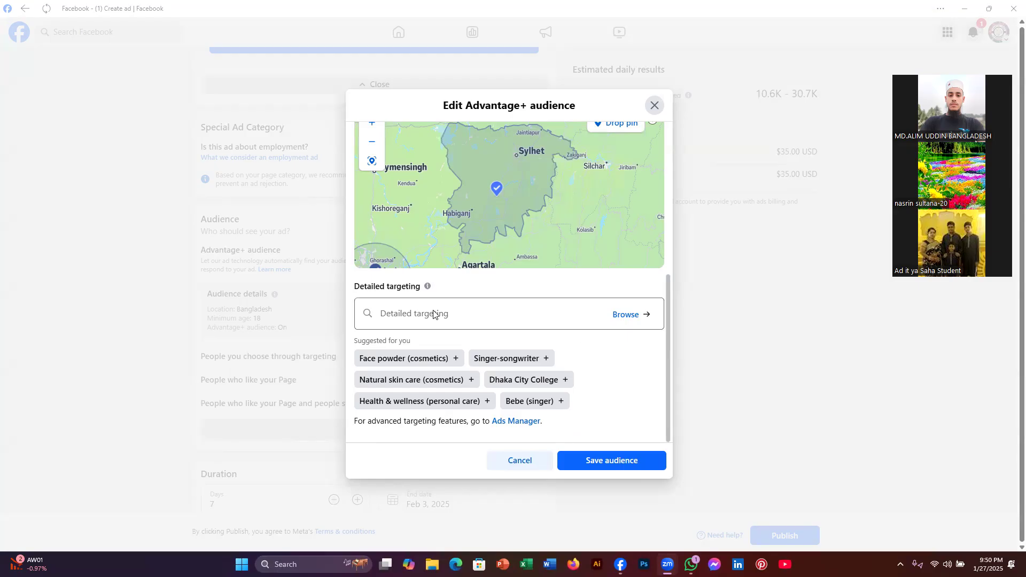
Step: Add the T-shirt (apparel) interest to the detailed targeting and save the audience
scroll(433, 314, up, 2)
click(434, 408)
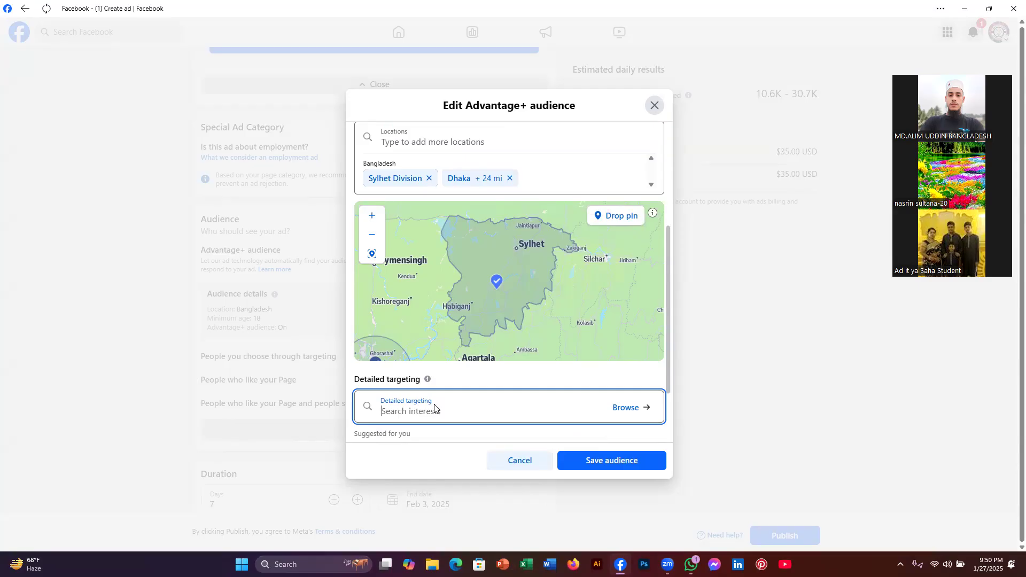
text(t)
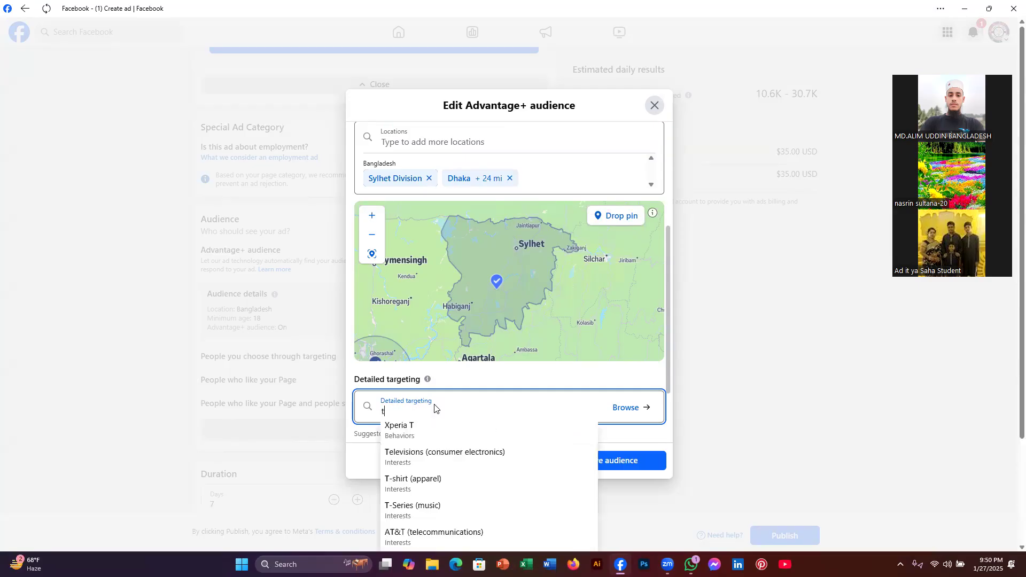
click(424, 479)
click(629, 460)
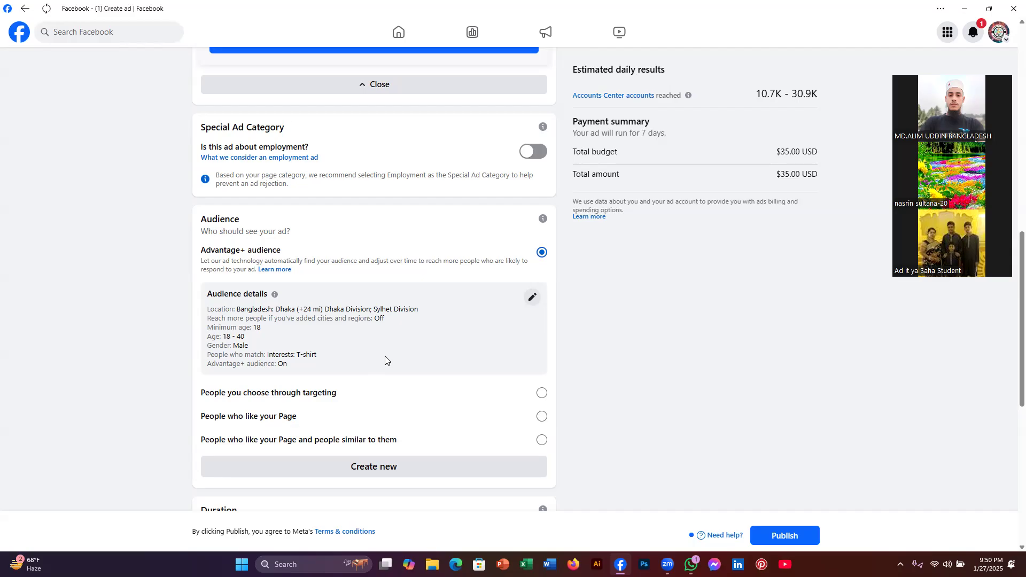
Step: Switch the ad's audience to People you choose through targeting
scroll(385, 361, down, 2)
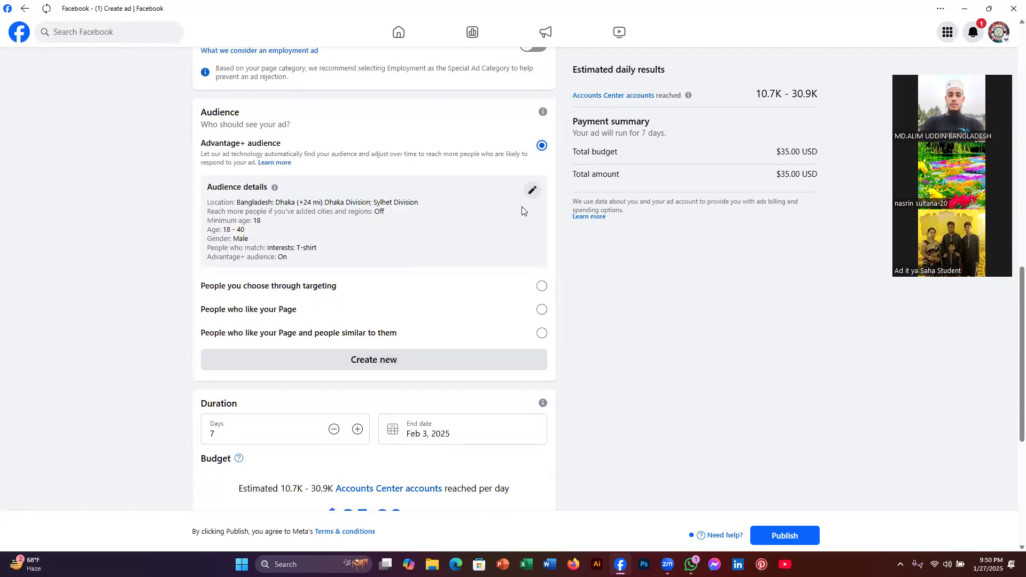
click(541, 286)
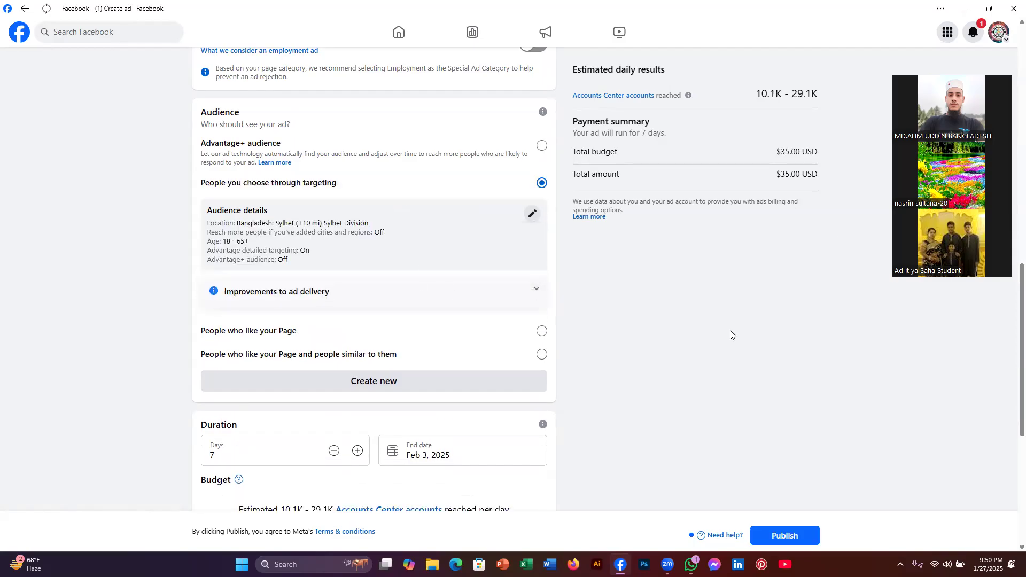
click(900, 564)
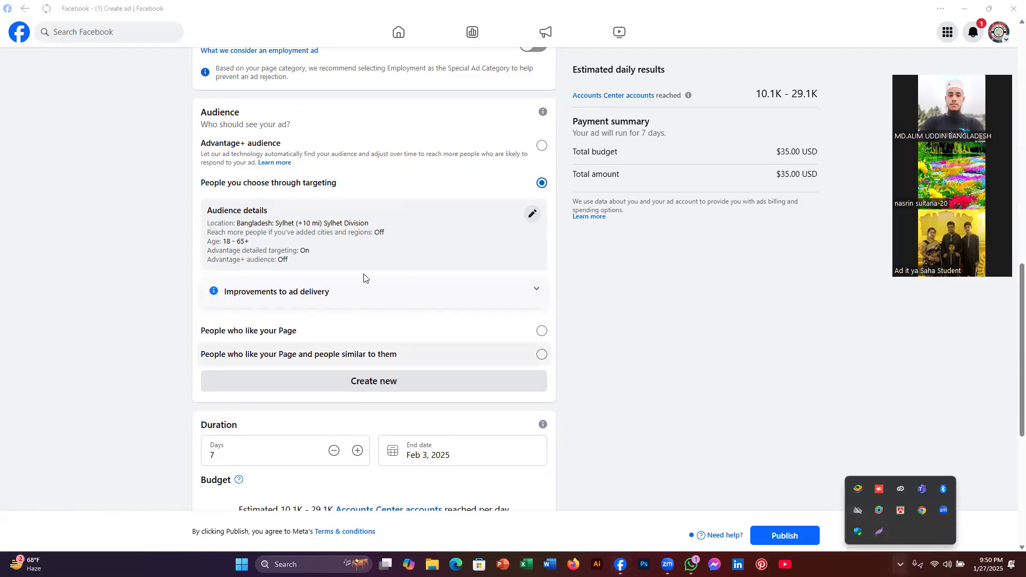
drag(101, 96, 607, 357)
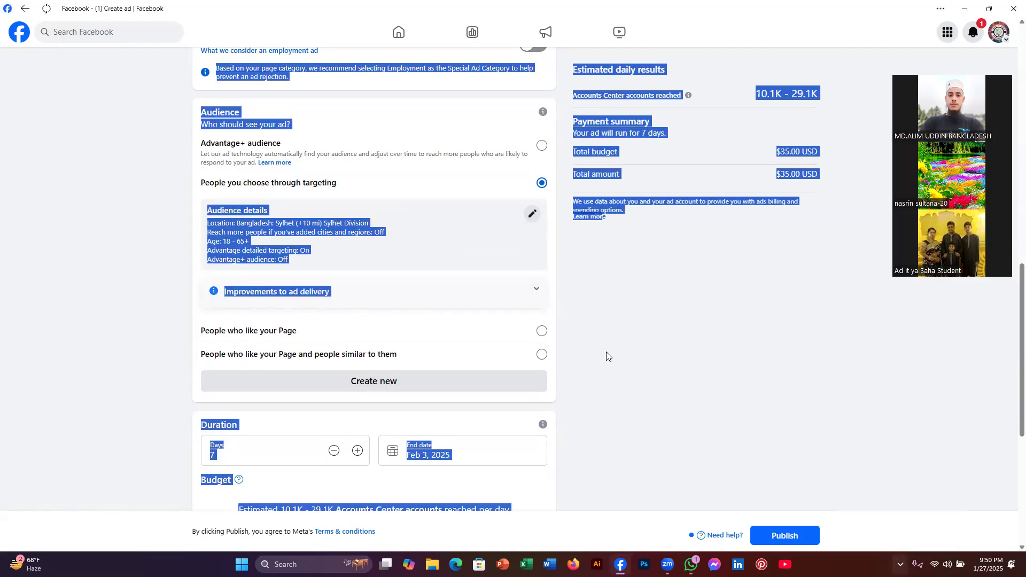
click(828, 407)
Step: Capture the Audience section, box the Advantage+ audience option in red, and point two arrows at it
click(900, 565)
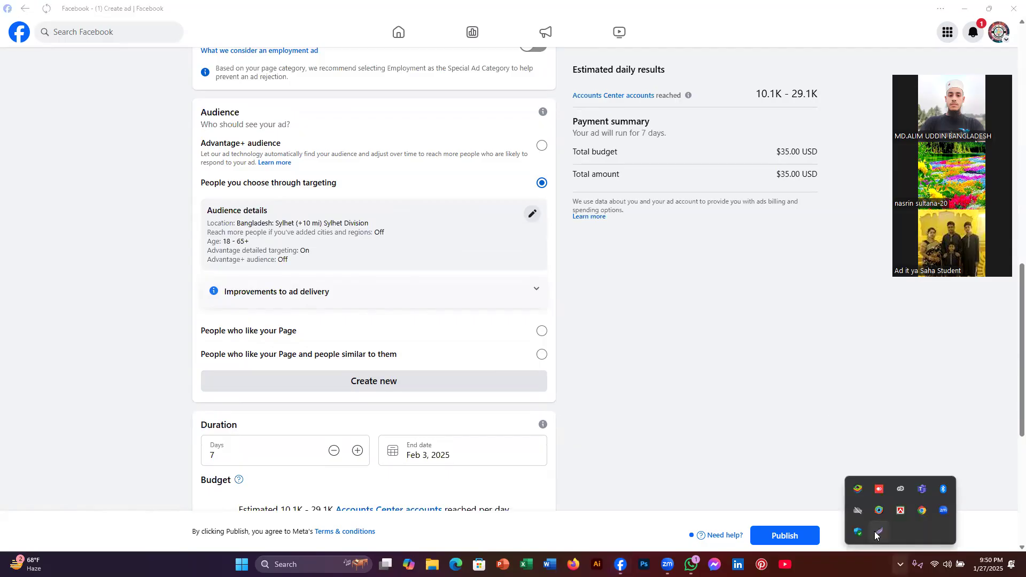
click(878, 531)
mouse_move(119, 39)
mouse_down()
mouse_move(645, 439)
mouse_move(669, 467)
mouse_up()
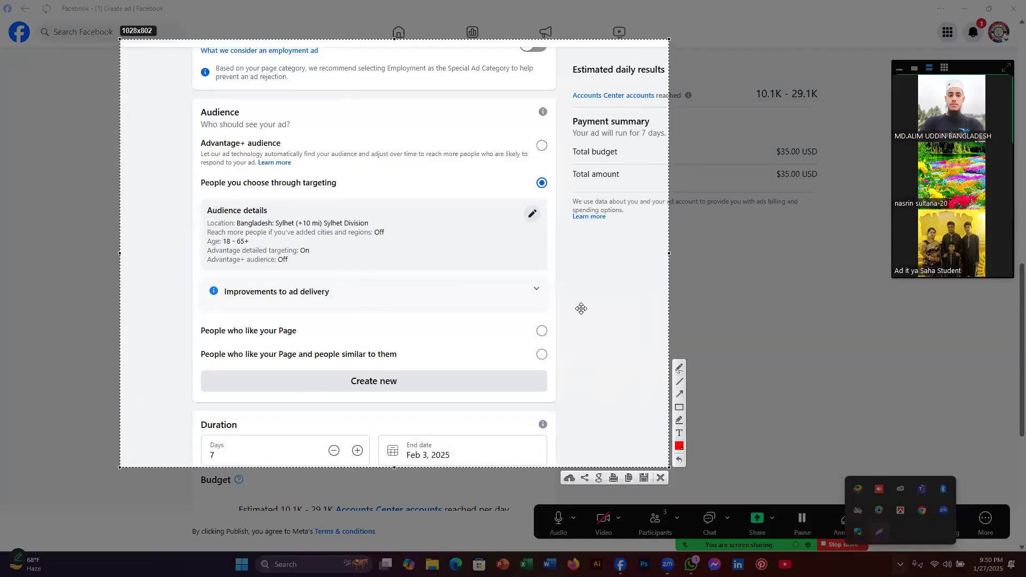
click(679, 408)
mouse_move(507, 117)
mouse_down()
mouse_move(545, 170)
mouse_move(599, 179)
mouse_up()
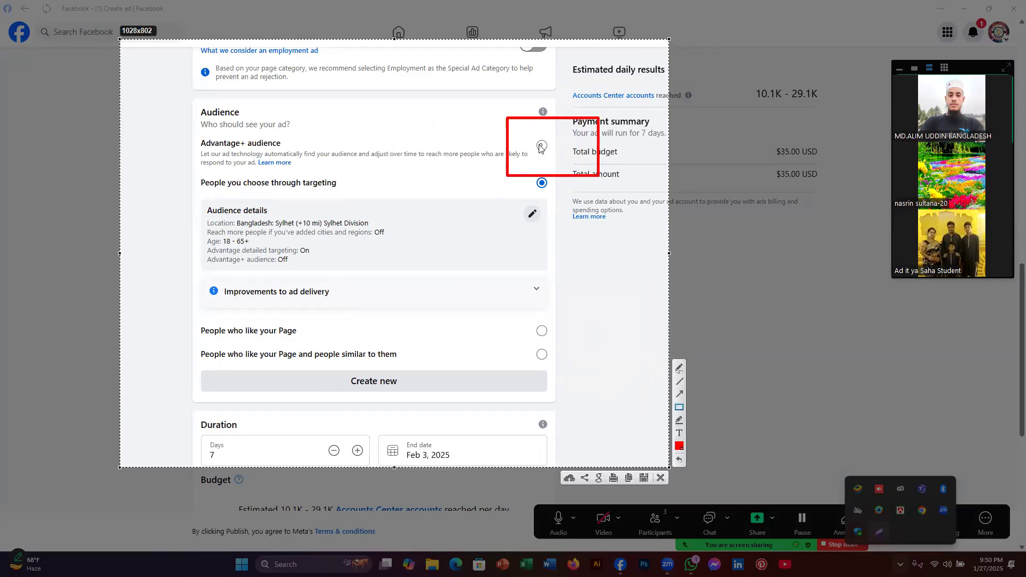
click(680, 394)
mouse_move(381, 231)
mouse_down()
mouse_move(442, 211)
mouse_move(492, 165)
mouse_up()
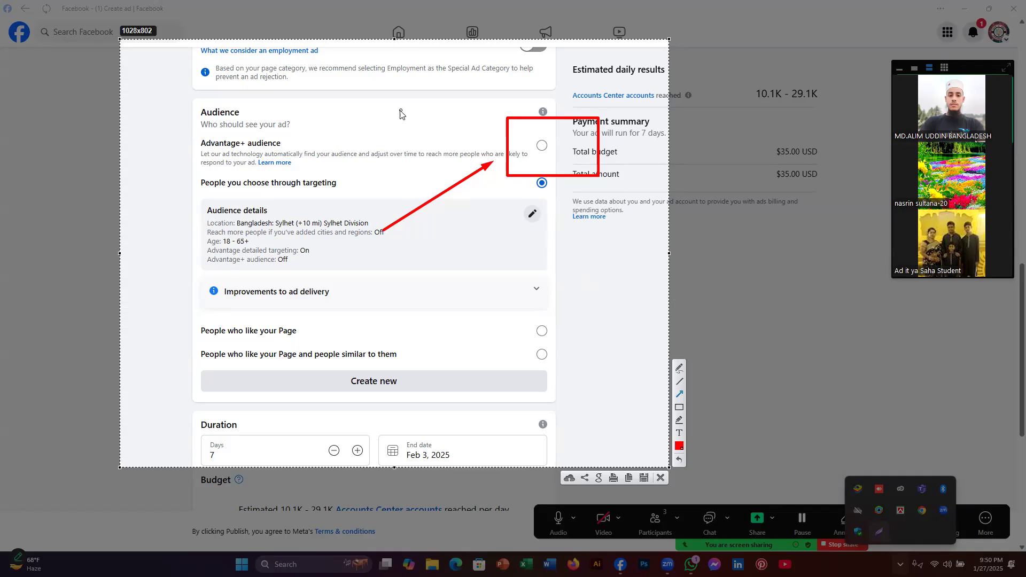
drag(394, 101, 528, 142)
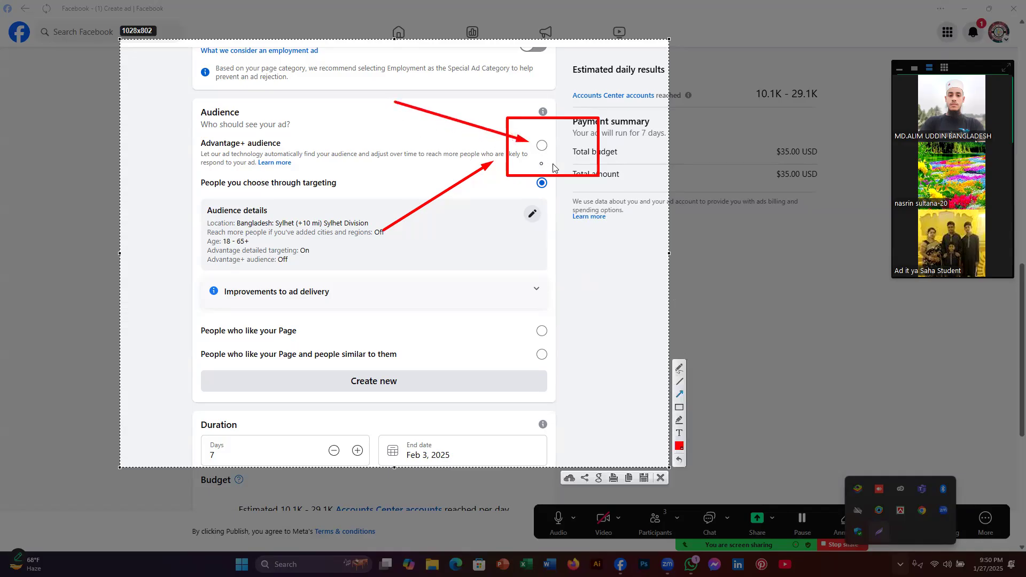
Step: Add a second box around the Advantage+ option and an arrow to the targeting option, and discard the capture
mouse_move(513, 125)
mouse_down()
mouse_move(566, 172)
mouse_move(583, 172)
mouse_up()
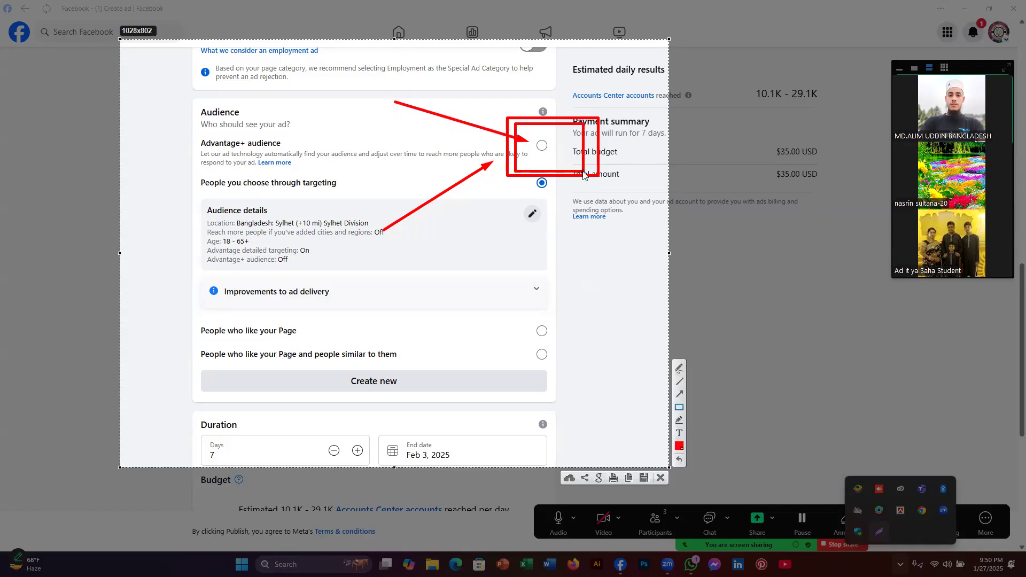
click(680, 395)
drag(440, 262, 531, 193)
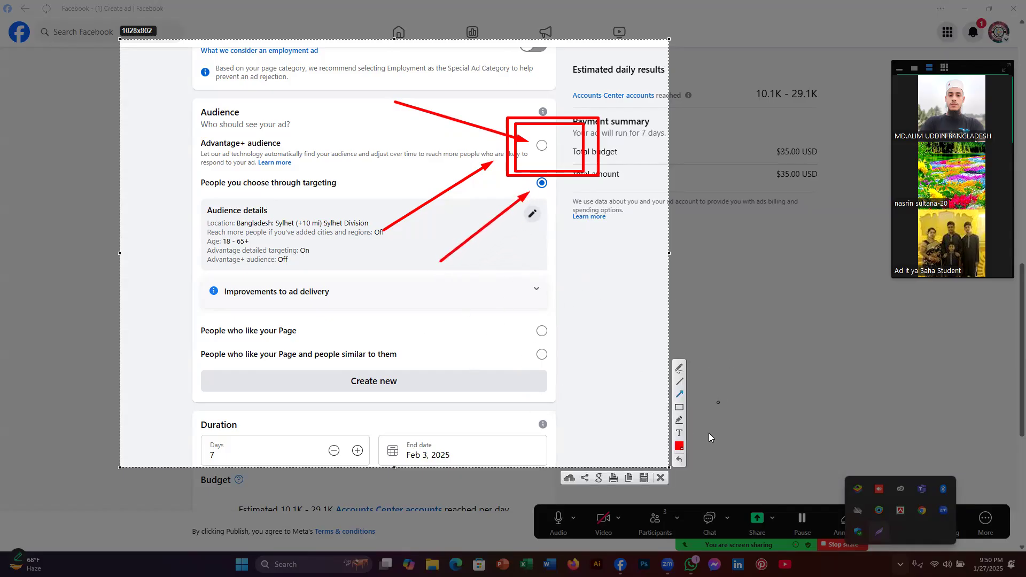
click(661, 479)
Step: Switch the ad's audience back to Advantage+ audience
scroll(554, 357, up, 3)
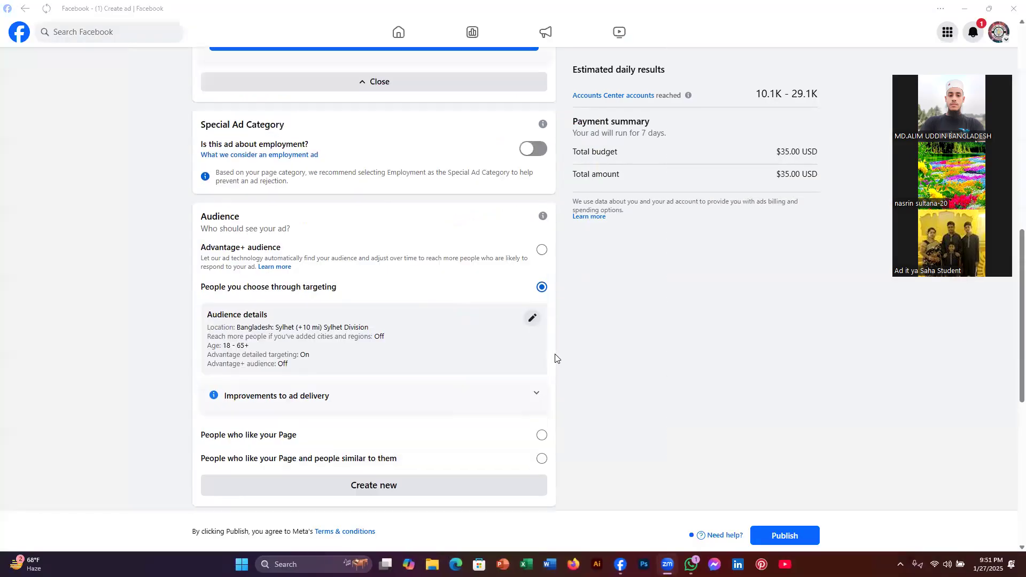
click(541, 305)
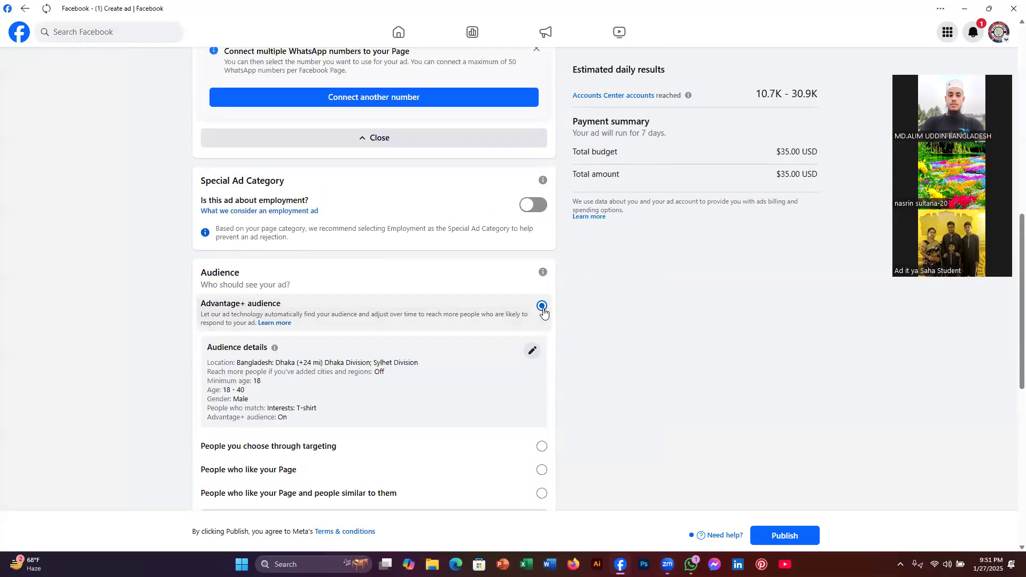
Step: Change the ad's audience from Advantage+ audience to People you choose through targeting
scroll(203, 347, down, 2)
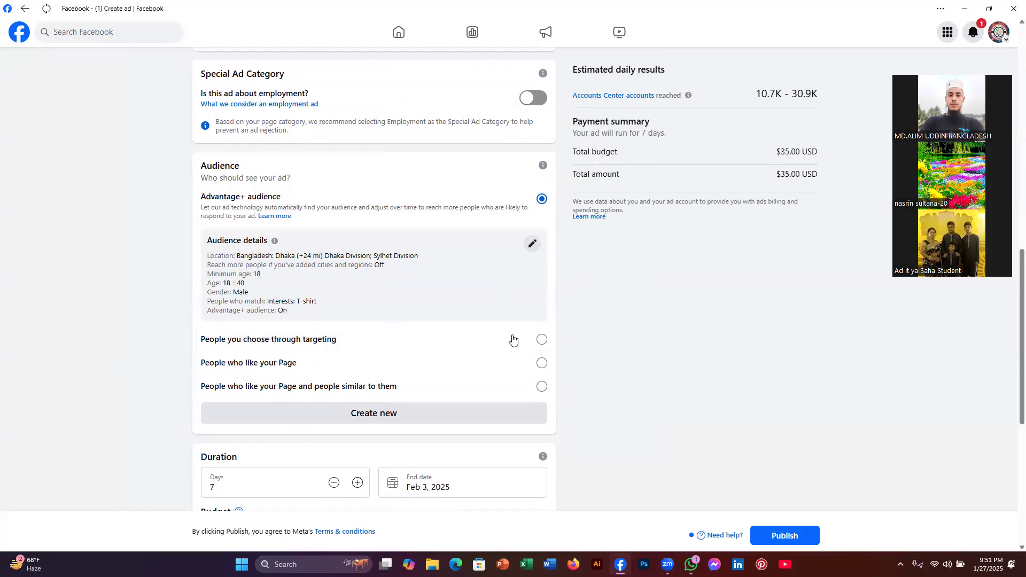
click(542, 340)
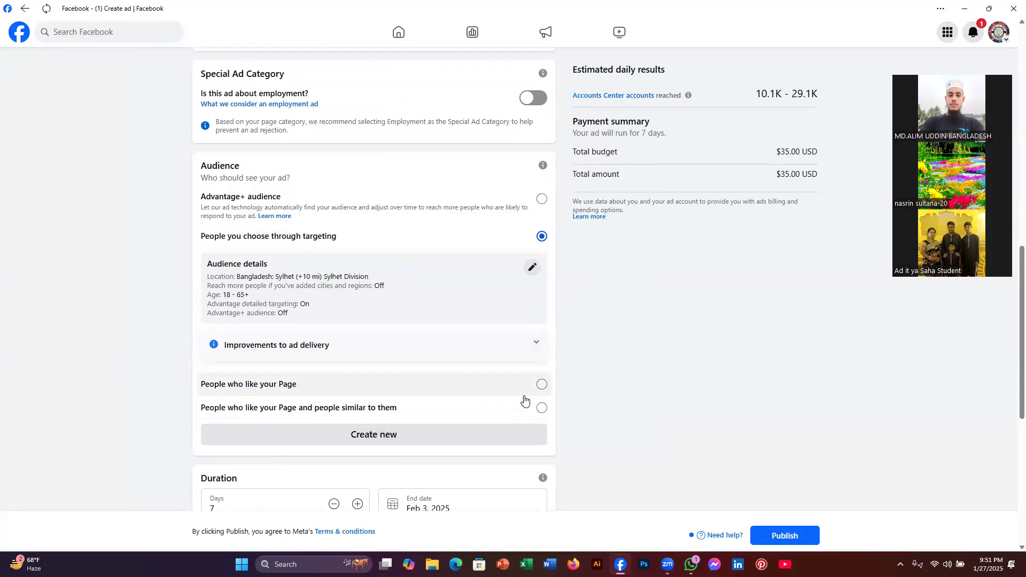
Step: Shorten the ad's duration by one day and restore it to 7 days
scroll(439, 396, down, 3)
click(334, 350)
click(356, 342)
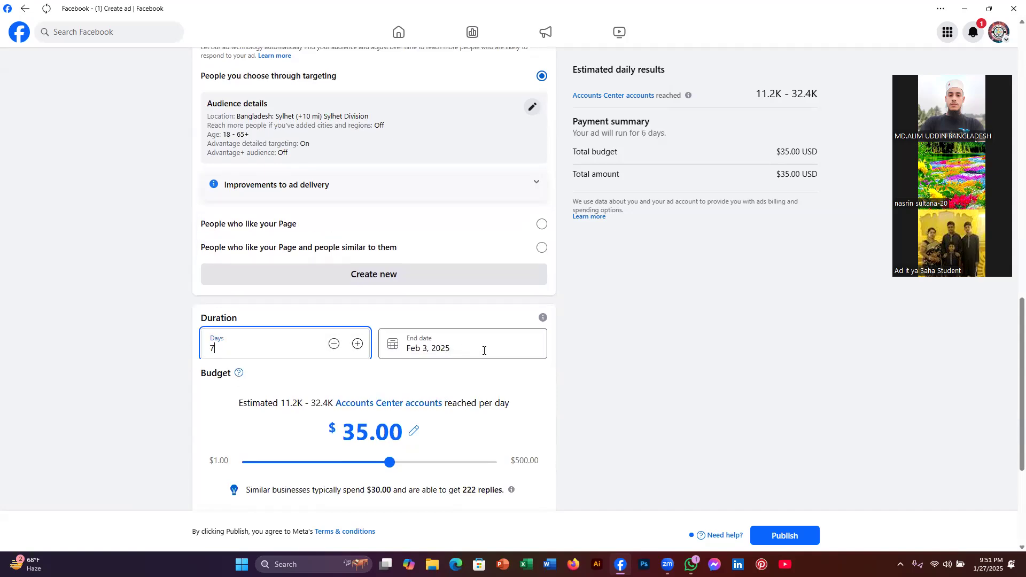
Step: Review the ad's budget, placements and payment method, and go back over the audience, messaging apps and message template settings
scroll(484, 351, down, 4)
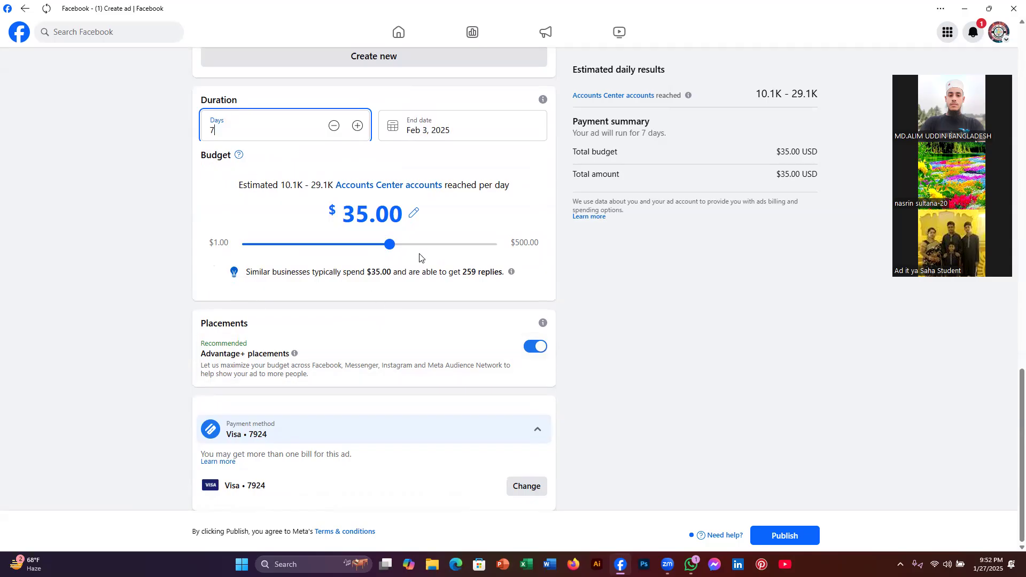
scroll(420, 258, up, 1)
scroll(422, 251, up, 4)
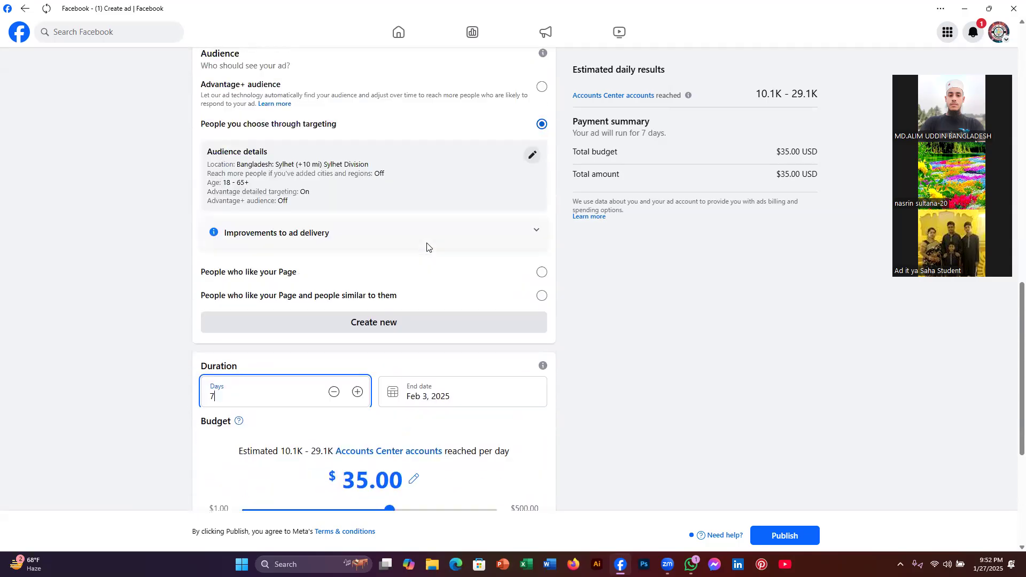
scroll(427, 247, up, 3)
scroll(427, 247, up, 1)
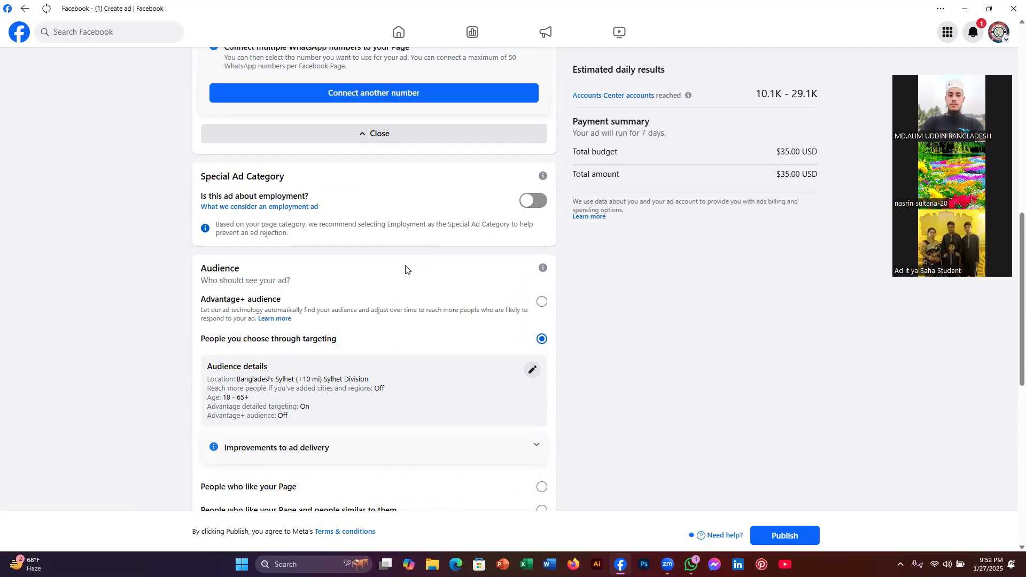
scroll(405, 268, up, 5)
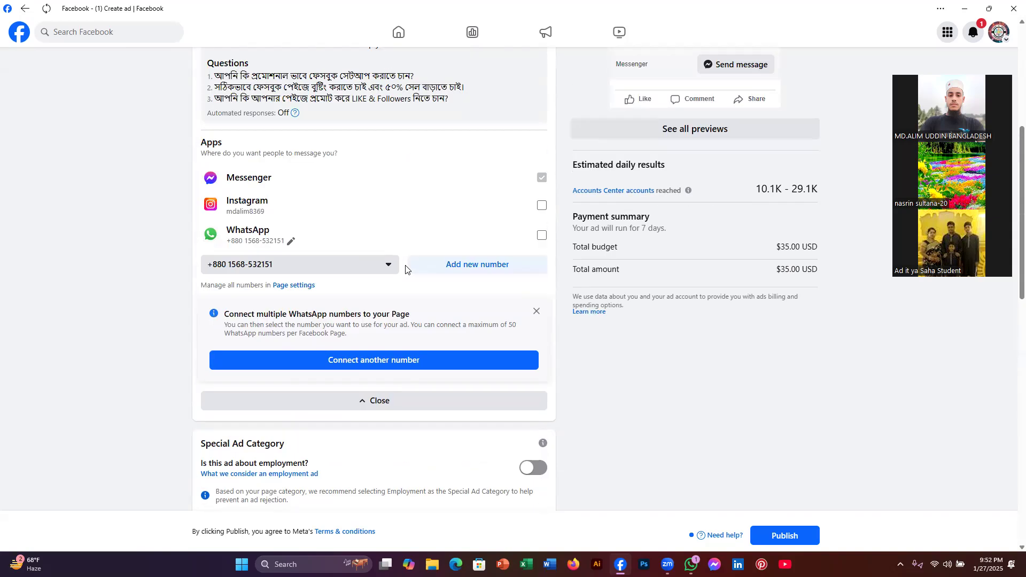
scroll(405, 269, up, 6)
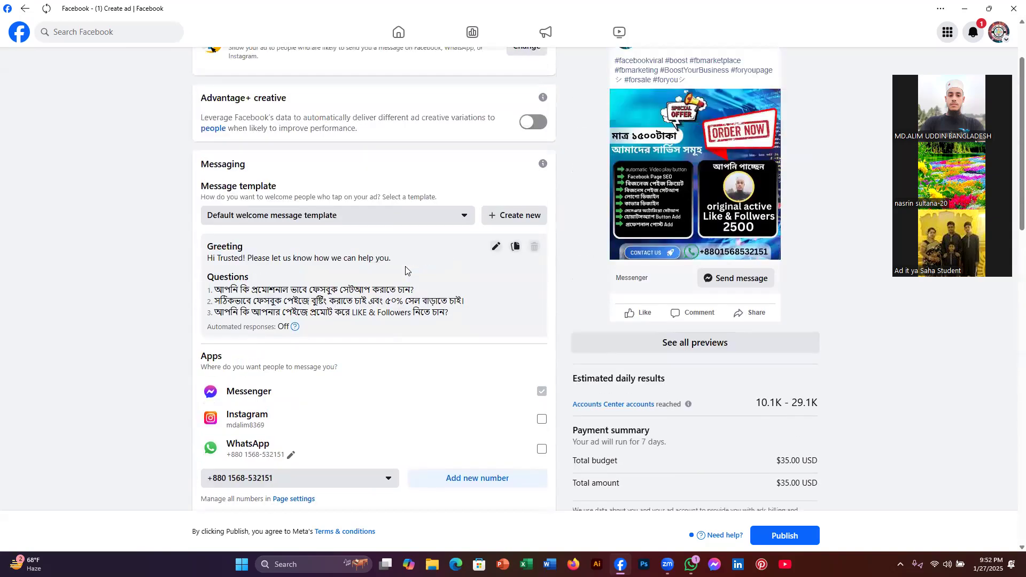